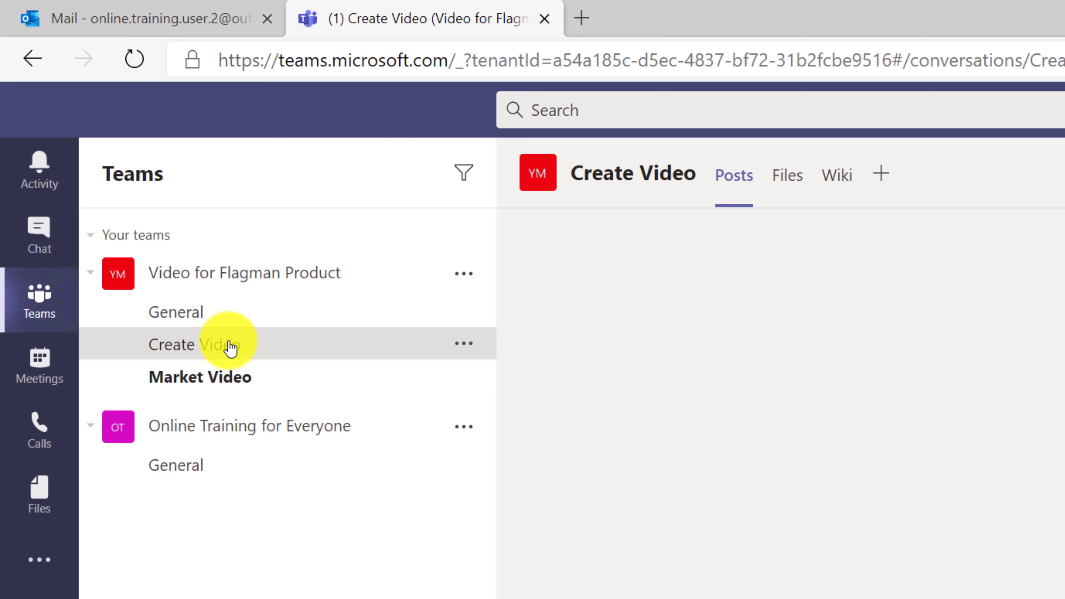
Create a new Word document named 'Request for Proposal' in the Create Video channel's files.
{"action": "left_click", "coordinate": [787, 175]}
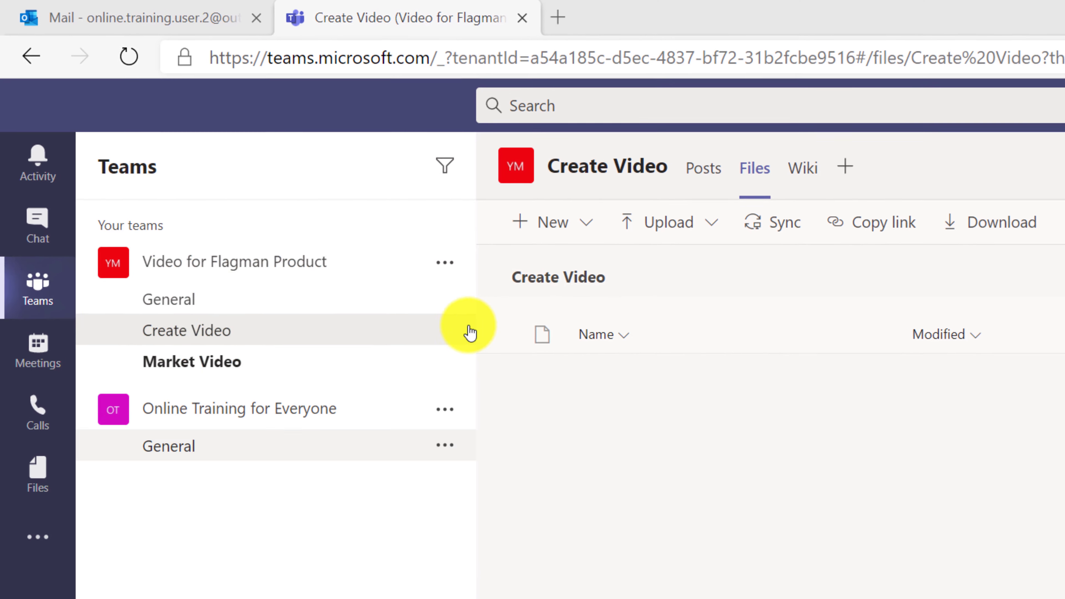
{"action": "left_click", "coordinate": [585, 222]}
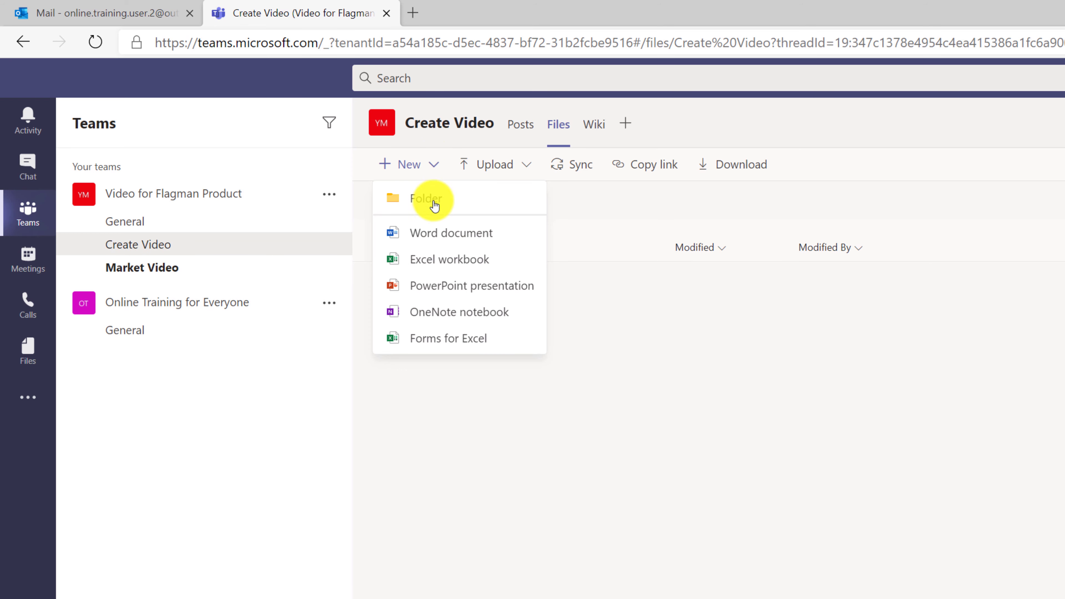
{"action": "left_click", "coordinate": [439, 234]}
{"action": "type", "text": "Request for Proposal"}
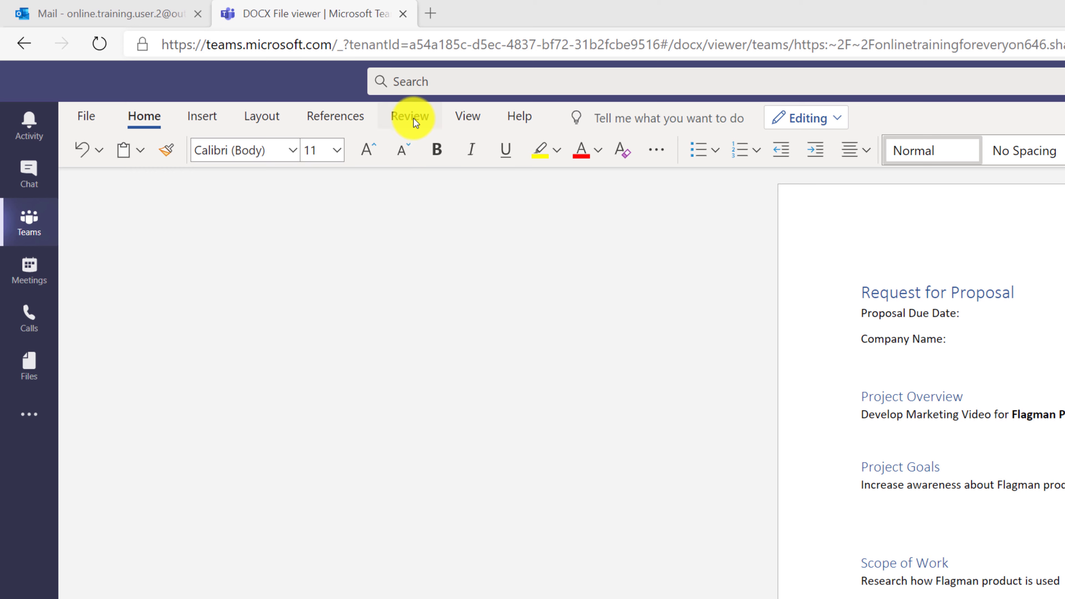
Turn on Track Changes for everyone, copy the Request for Proposal.docx link, and open General.
{"action": "left_click", "coordinate": [414, 119]}
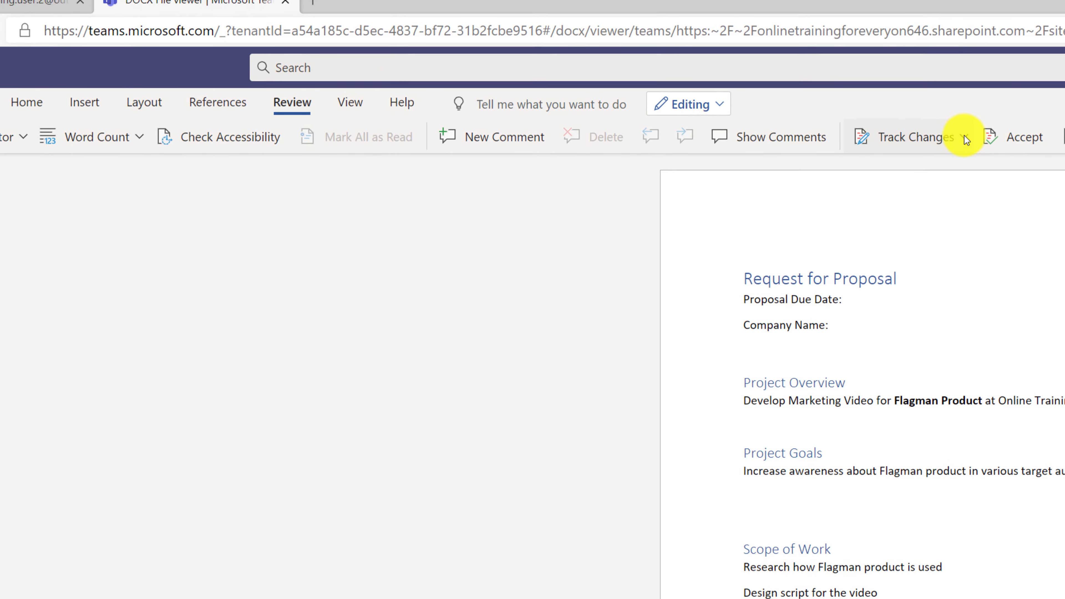
{"action": "left_click", "coordinate": [965, 137]}
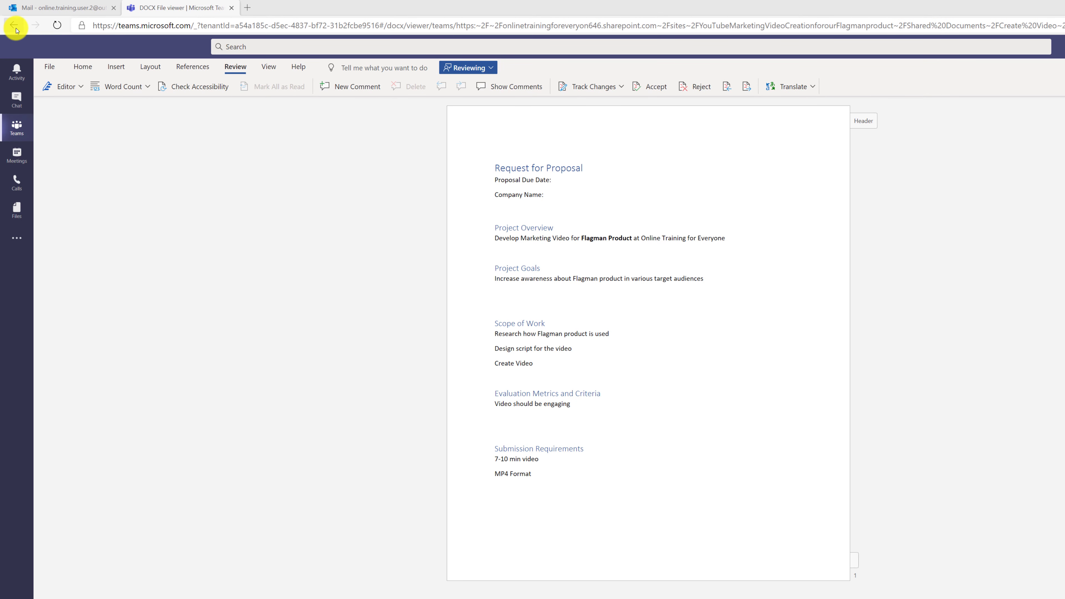
{"action": "left_click", "coordinate": [15, 26]}
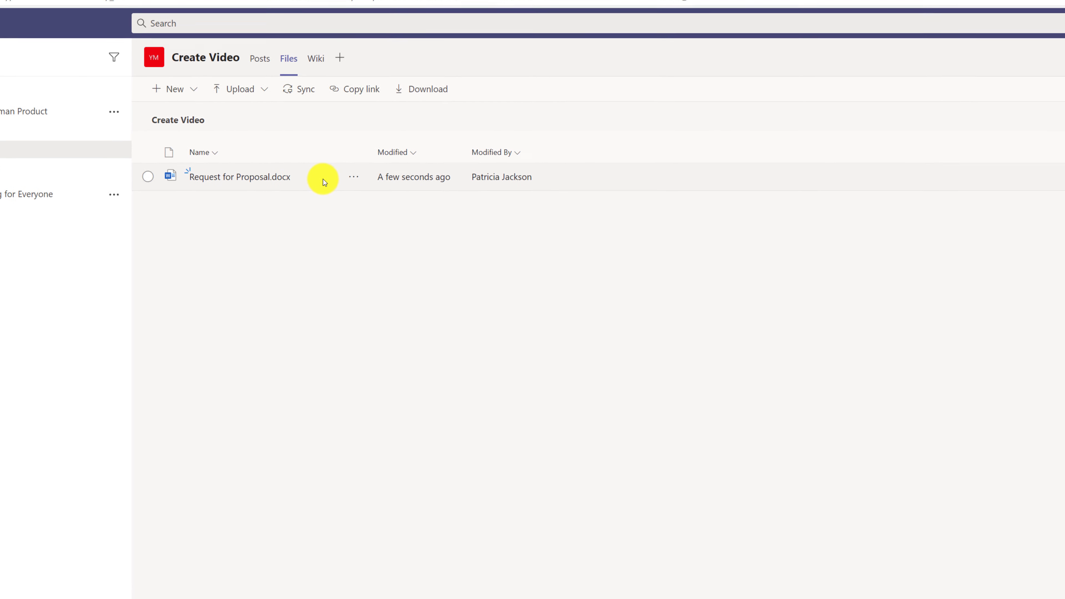
{"action": "left_click", "coordinate": [325, 179]}
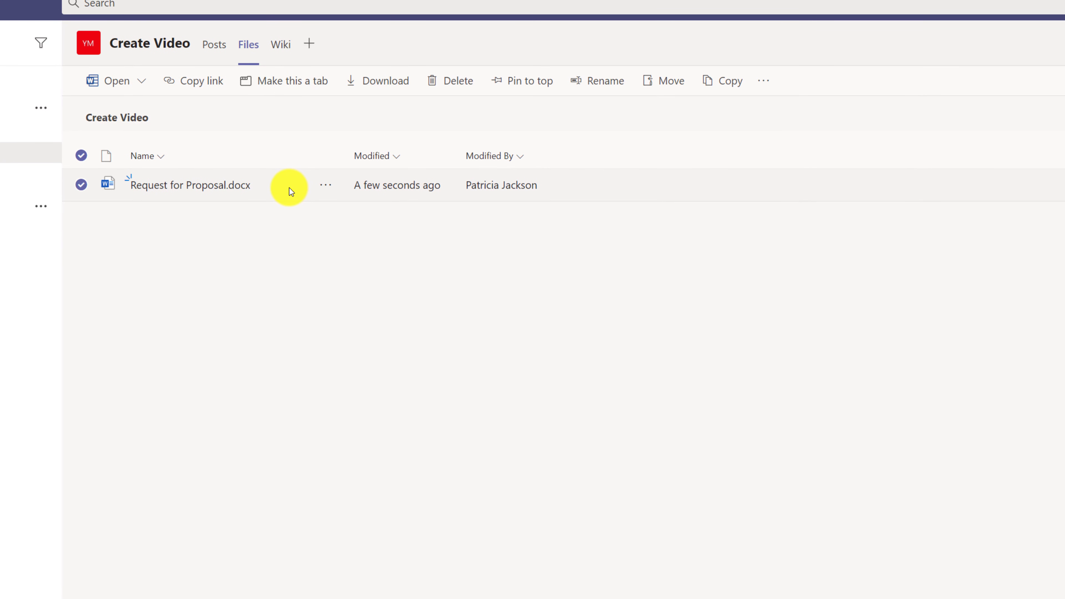
{"action": "left_click", "coordinate": [189, 81]}
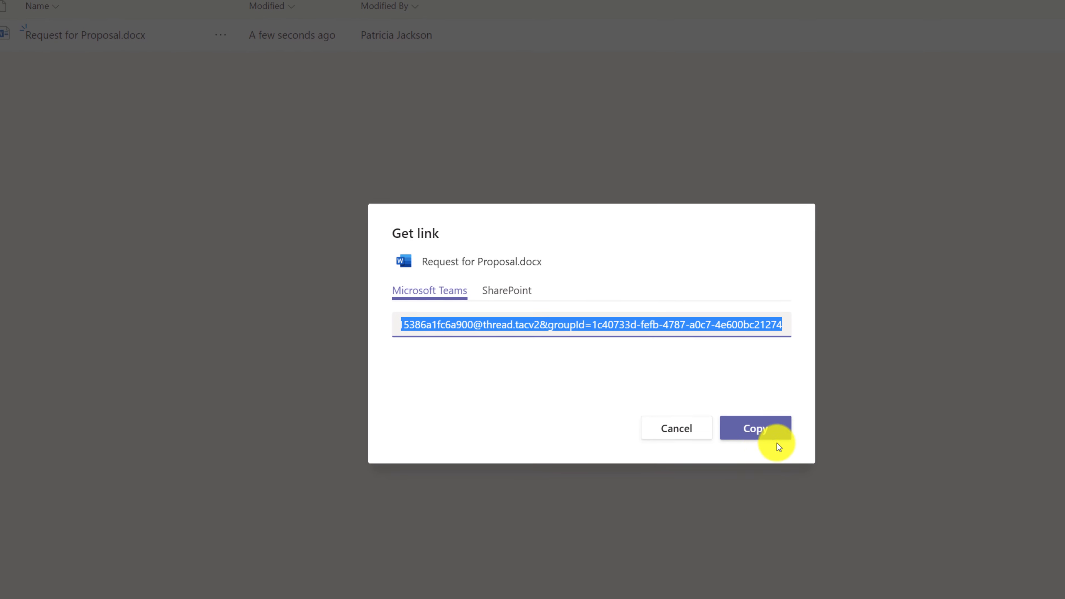
{"action": "left_click", "coordinate": [776, 431]}
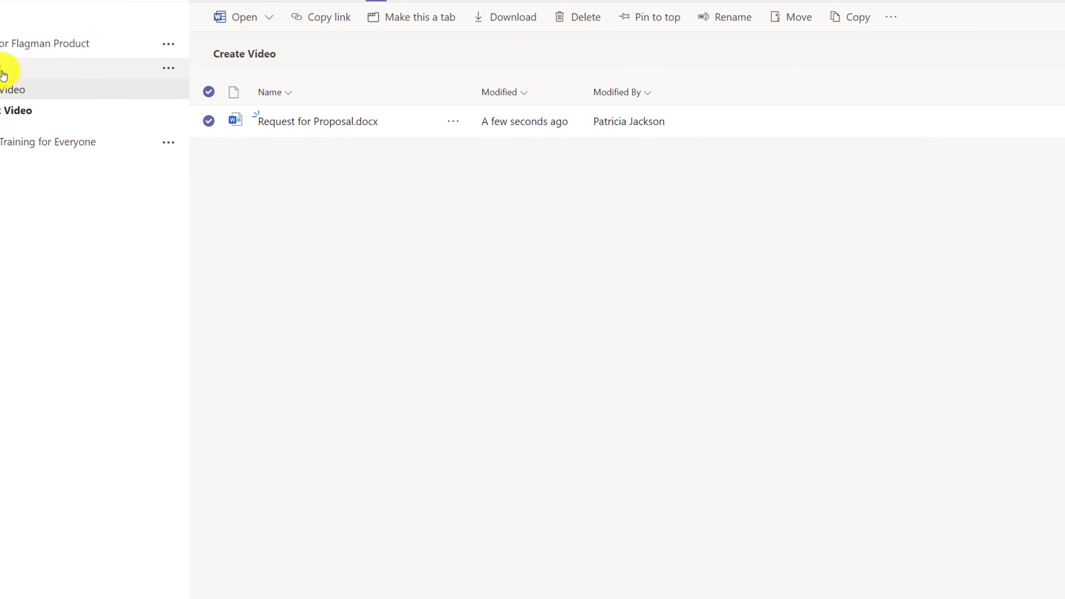
{"action": "left_click", "coordinate": [3, 74]}
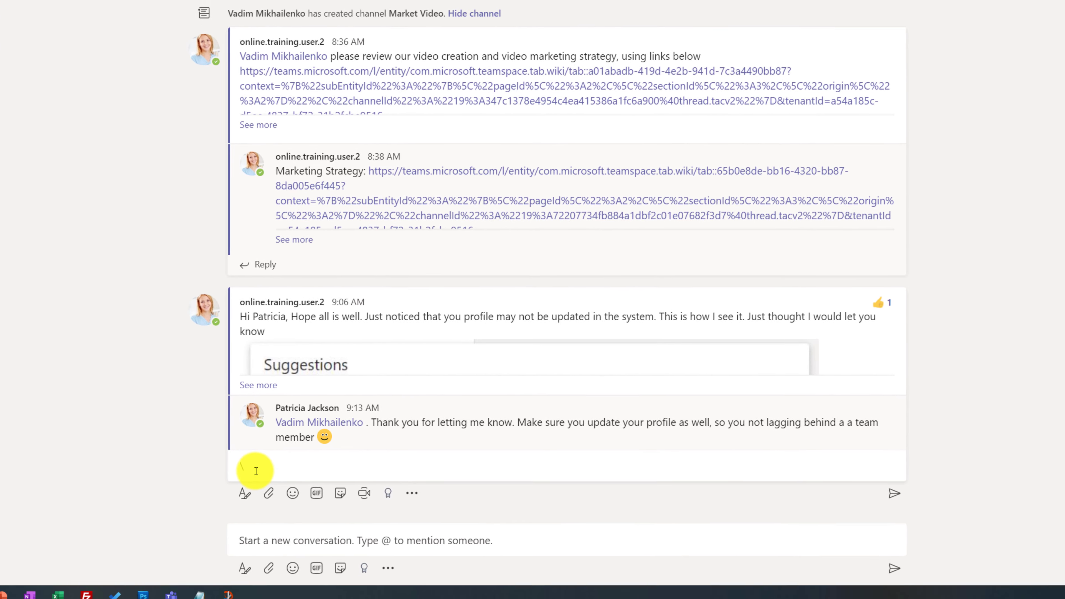
{"action": "left_click", "coordinate": [256, 471]}
{"action": "left_click", "coordinate": [242, 527]}
{"action": "type", "text": "@"}
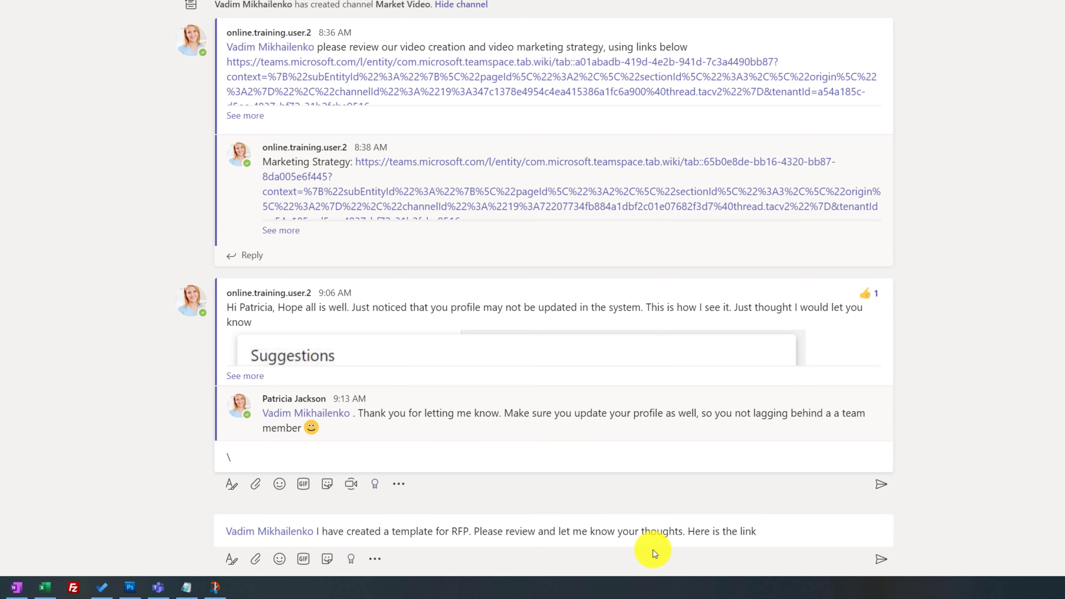
{"action": "left_click", "coordinate": [778, 540]}
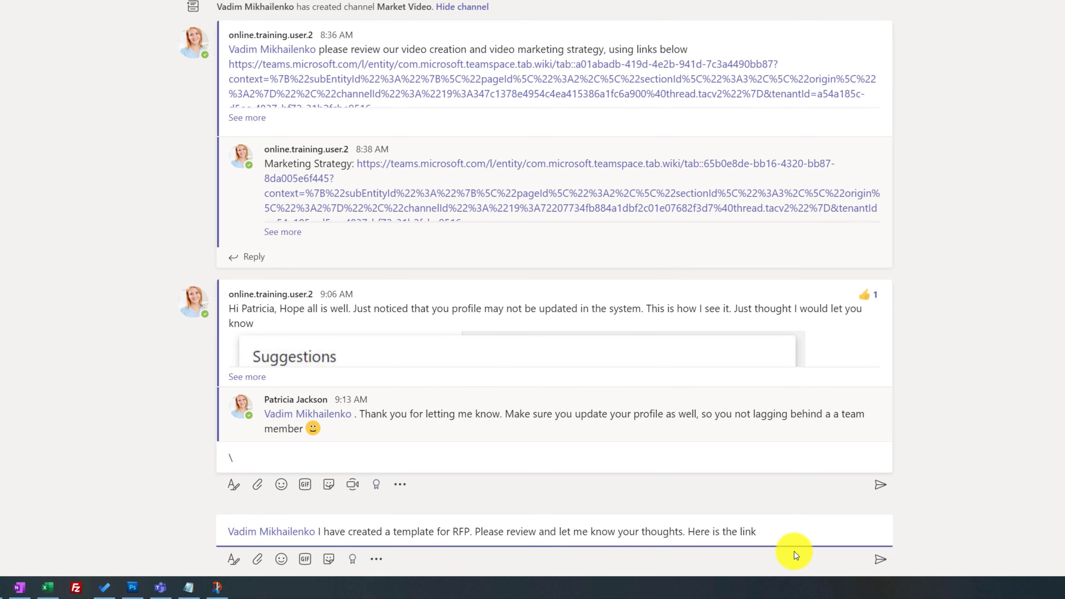
{"action": "key", "text": "ctrl+v"}
{"action": "key", "text": "Return"}
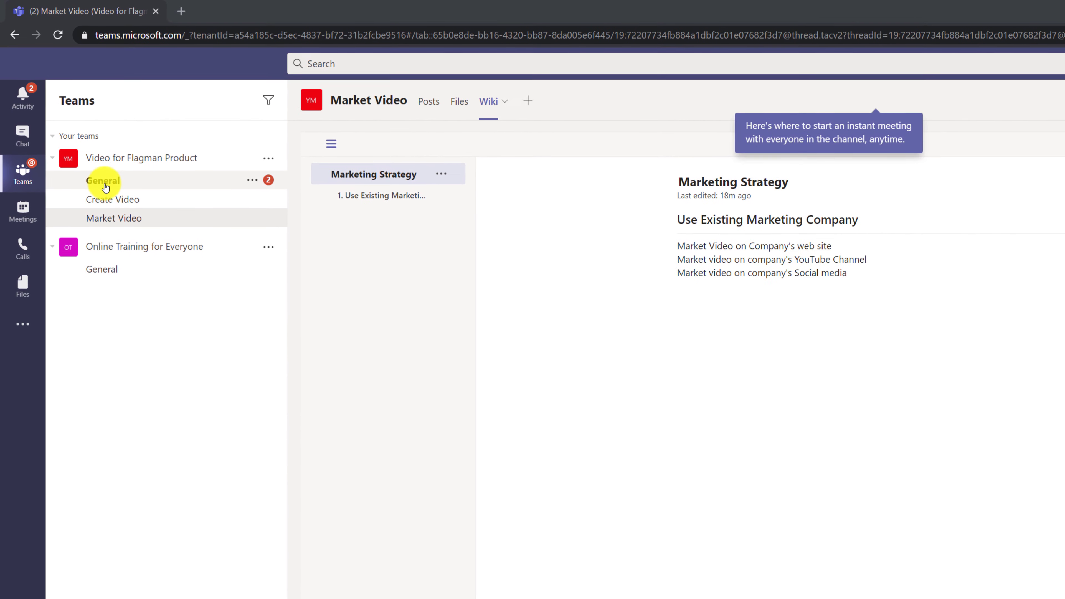
Go to the General channel's conversation.
{"action": "left_click", "coordinate": [107, 182]}
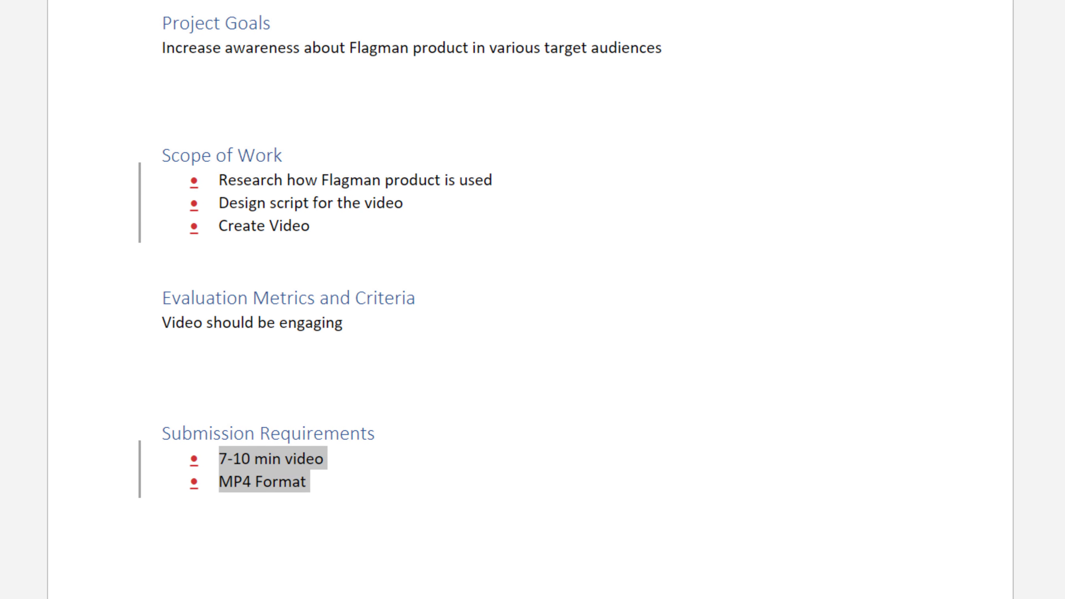
Start numbering the RFP section lines, making the Project Overview sentence item 1.
{"action": "mouse_move", "coordinate": [297, 239]}
{"action": "left_click_drag", "start_coordinate": [289, 232], "coordinate": [196, 174]}
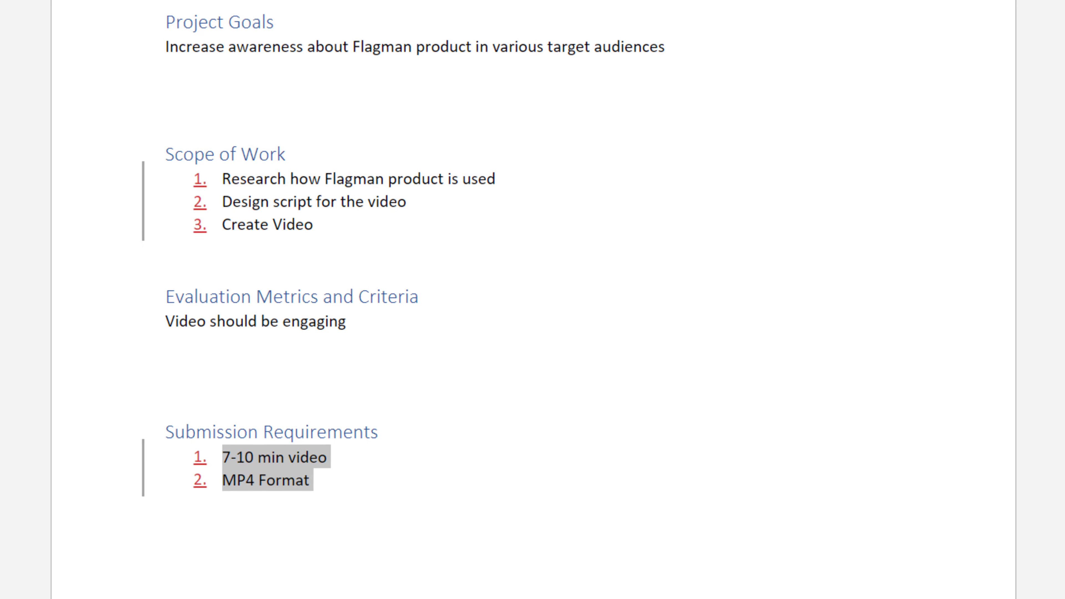
{"action": "left_click_drag", "start_coordinate": [691, 20], "coordinate": [227, 28]}
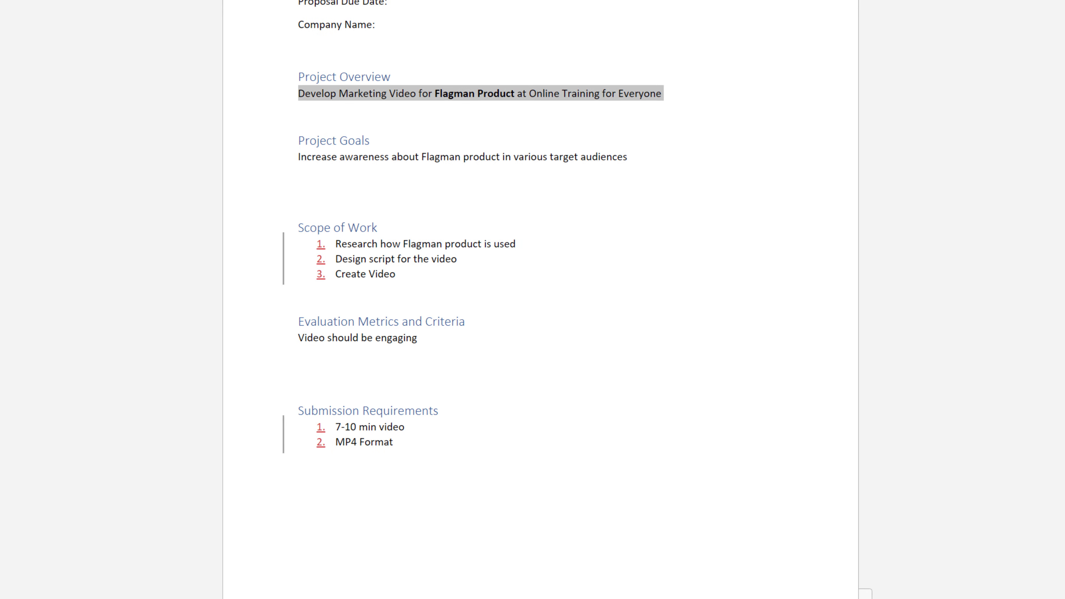
{"action": "left_click", "coordinate": [293, 1]}
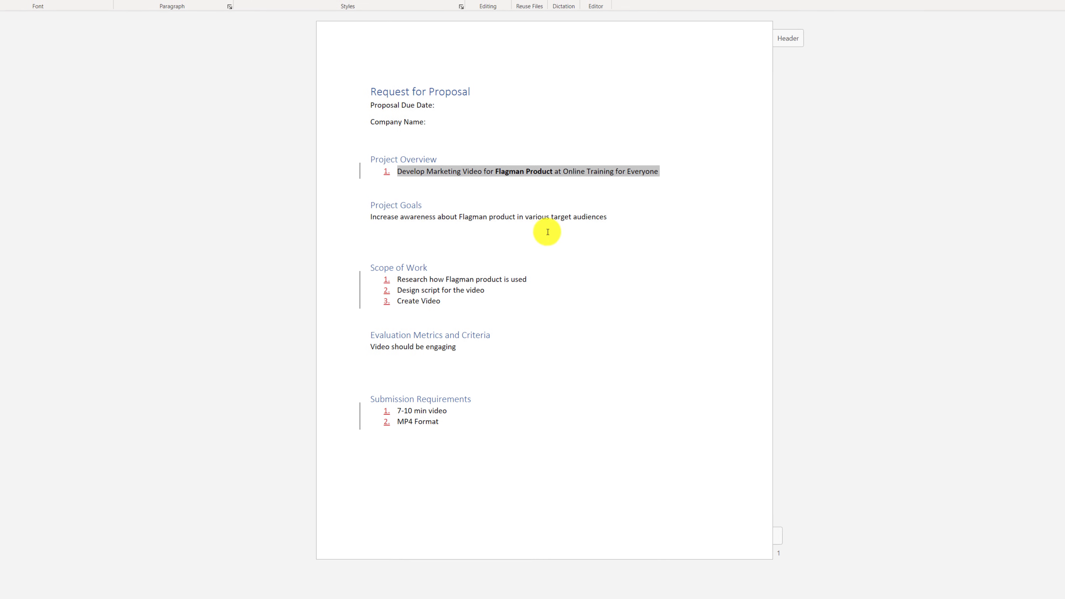
{"action": "left_click_drag", "start_coordinate": [627, 205], "coordinate": [350, 207]}
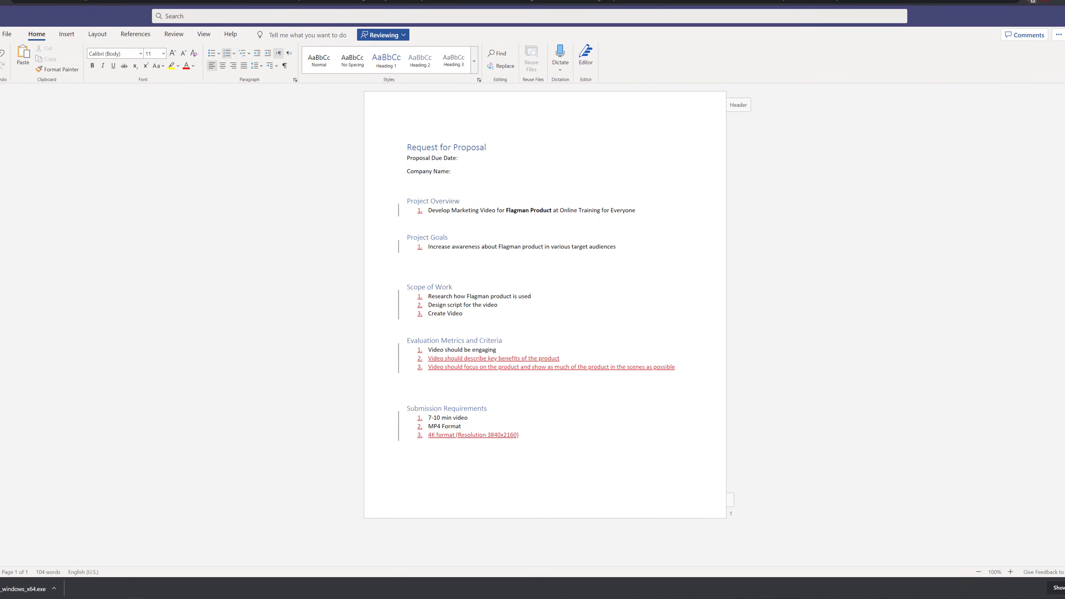
Inspect the revision details of the tracked insertions in the document.
{"action": "mouse_move", "coordinate": [451, 370]}
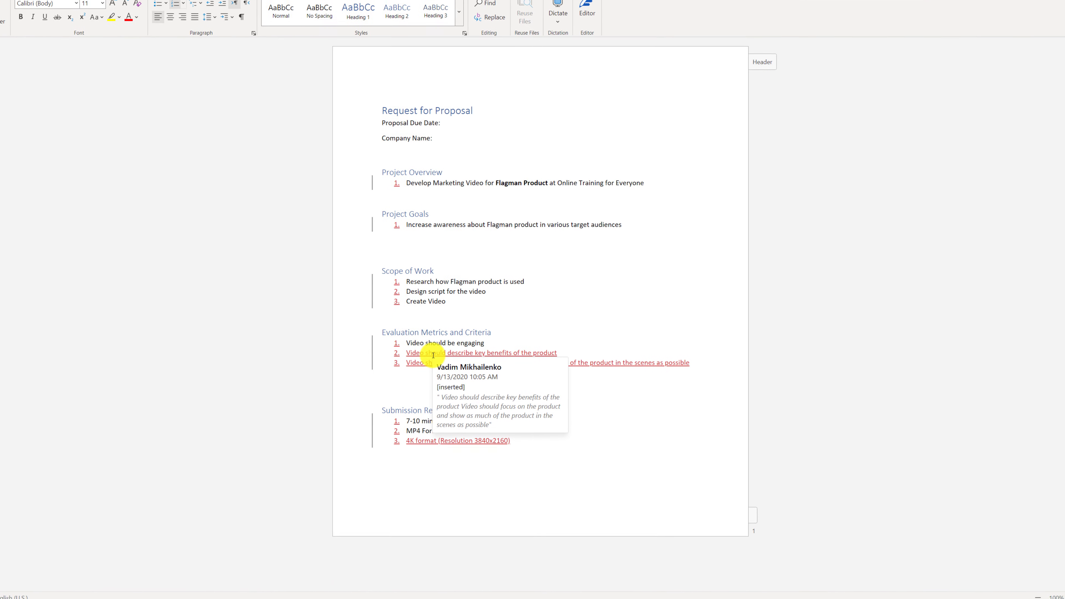
{"action": "mouse_move", "coordinate": [397, 299]}
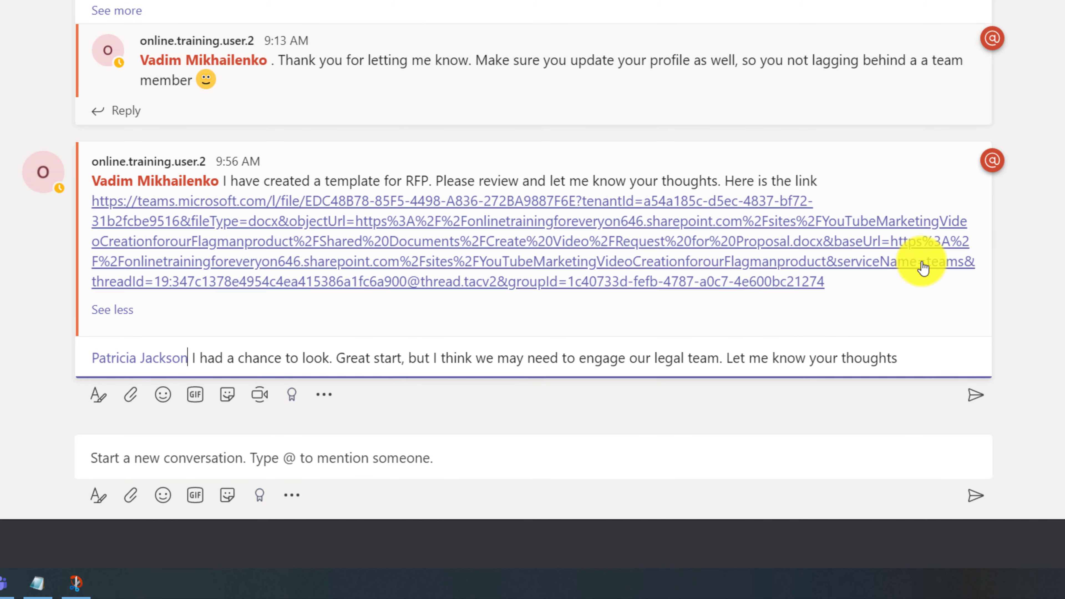
Post the legal-team reply, then answer the legal-requirements comment proposing a vendor review meeting.
{"action": "left_click", "coordinate": [975, 394]}
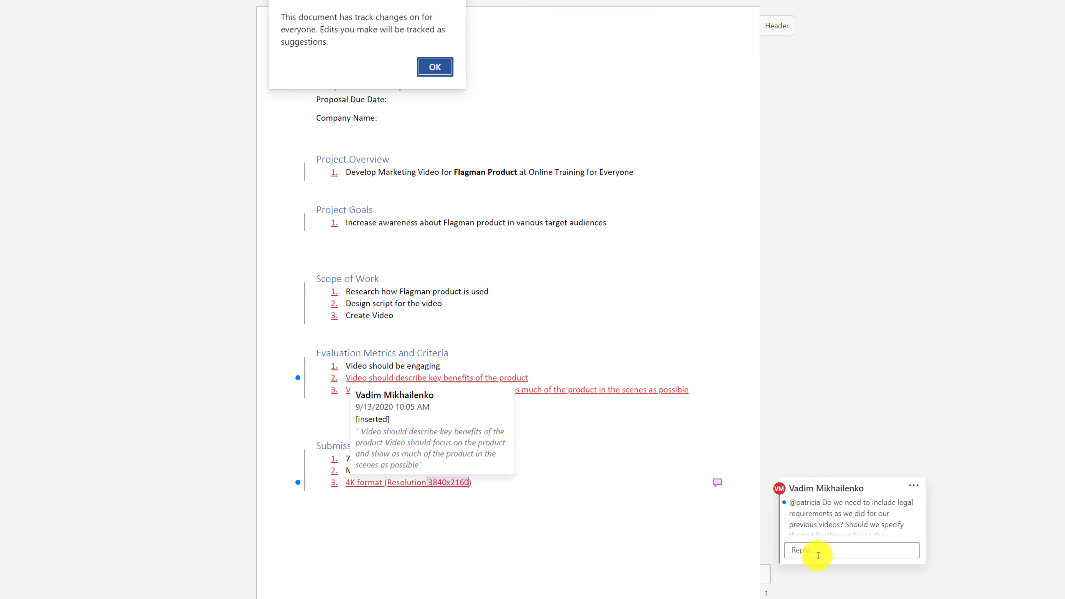
{"action": "left_click", "coordinate": [805, 551]}
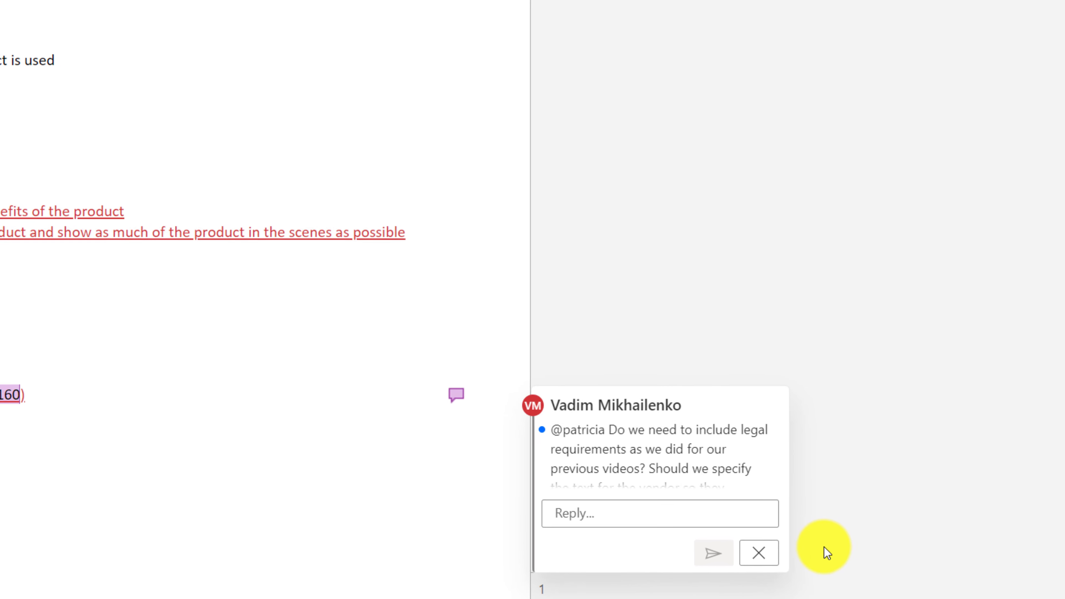
{"action": "key", "text": "ctrl+v"}
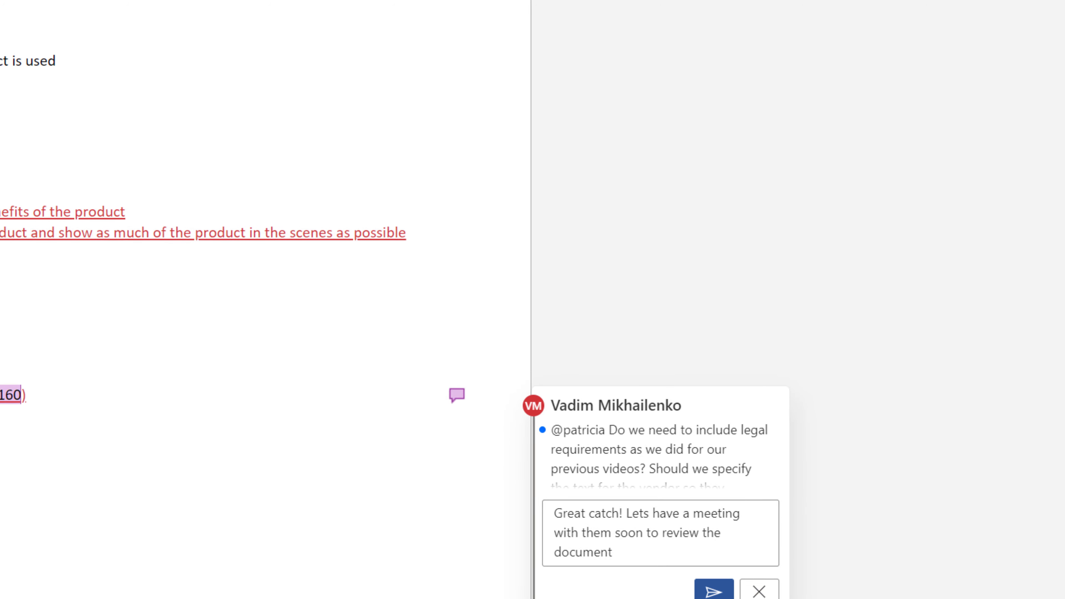
{"action": "left_click", "coordinate": [713, 592]}
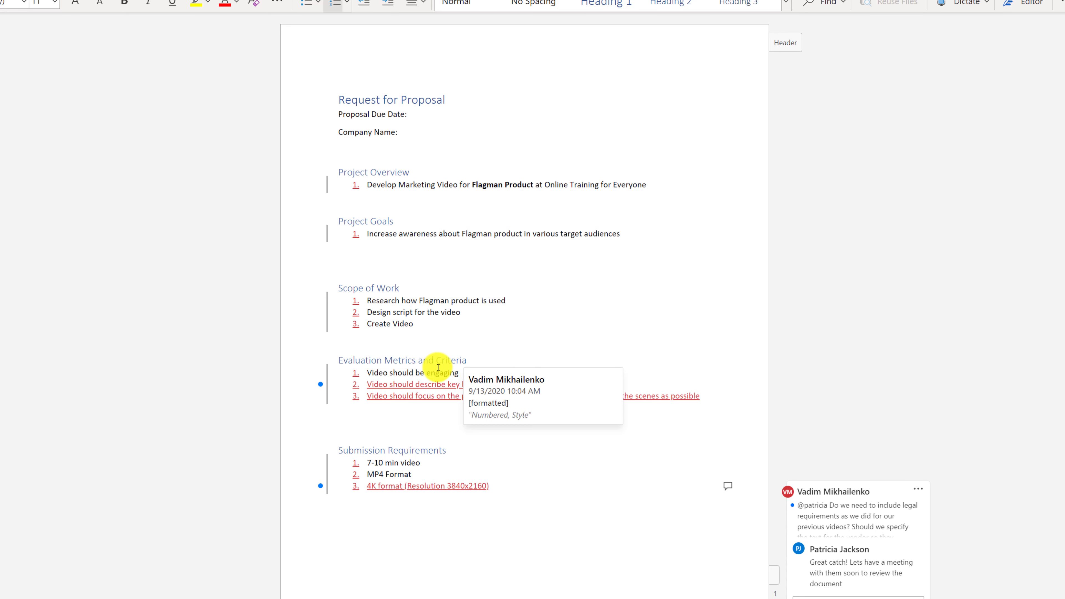
Accept the inserted items in the Evaluation Metrics and Criteria list.
{"action": "mouse_move", "coordinate": [431, 386]}
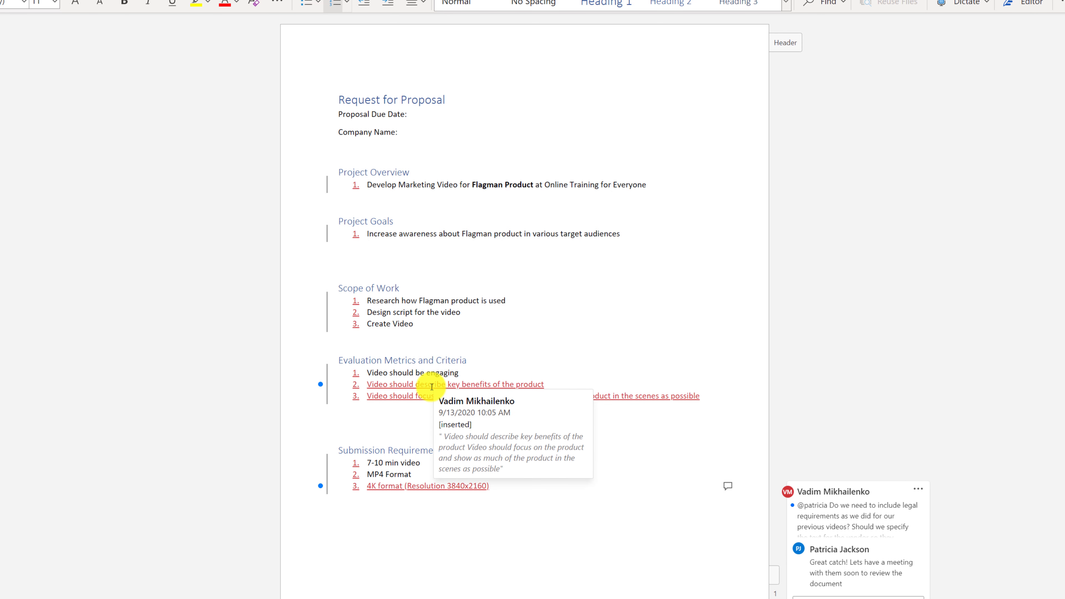
{"action": "right_click", "coordinate": [432, 386]}
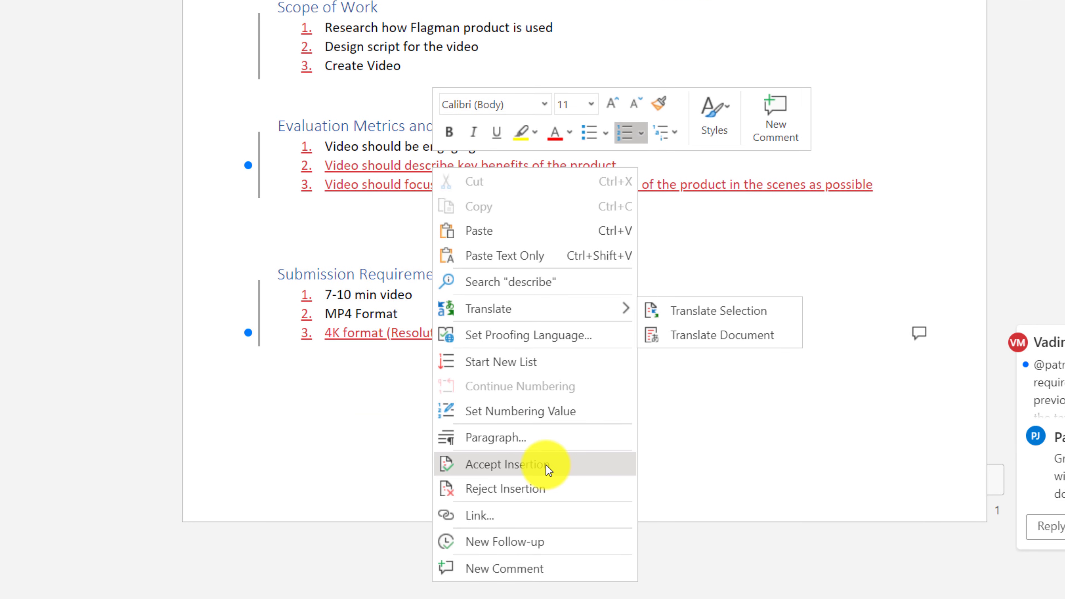
{"action": "left_click", "coordinate": [544, 470]}
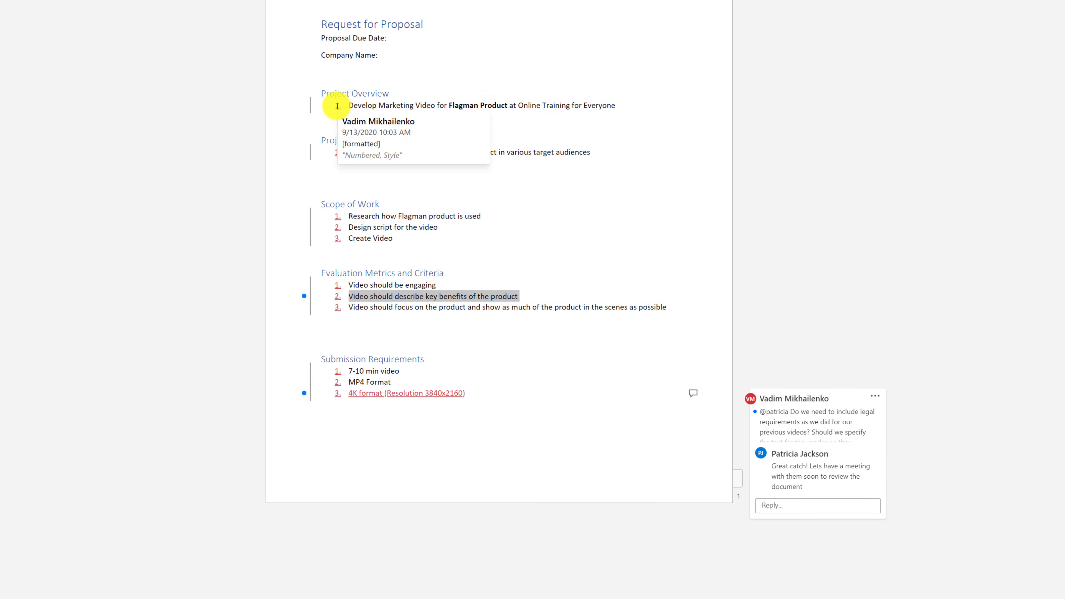
{"action": "right_click", "coordinate": [332, 356]}
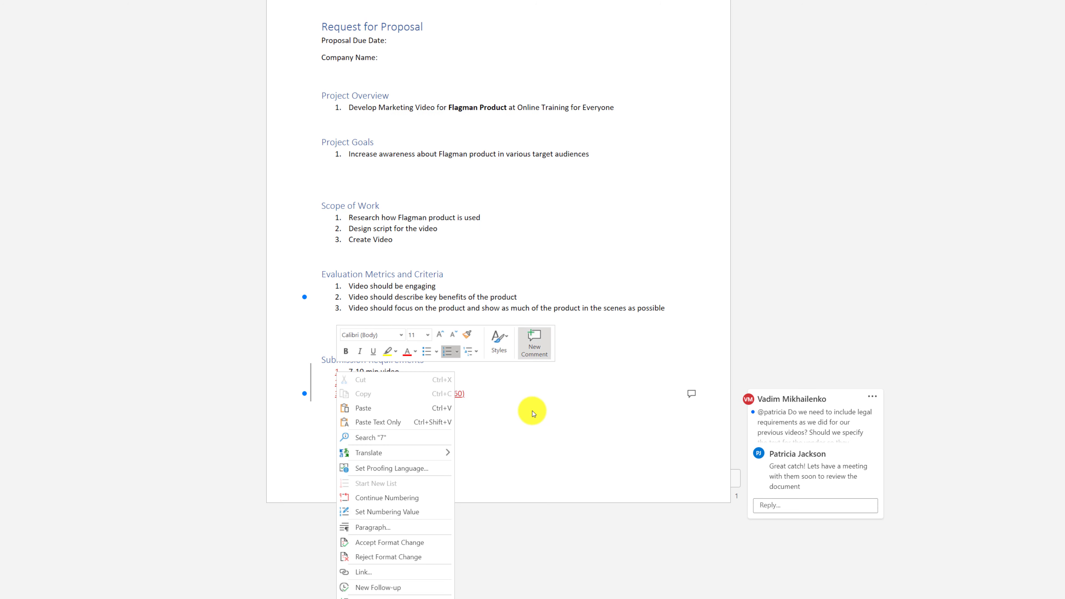
{"action": "left_click", "coordinate": [527, 439]}
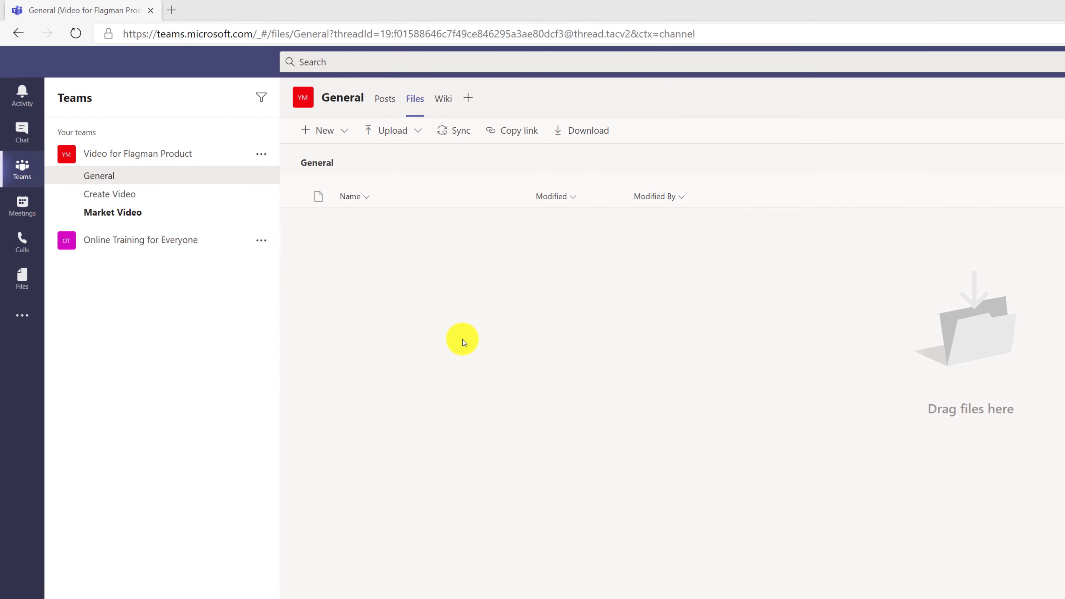
Switch from General's Posts to its Files and open the New file menu.
{"action": "left_click", "coordinate": [402, 110]}
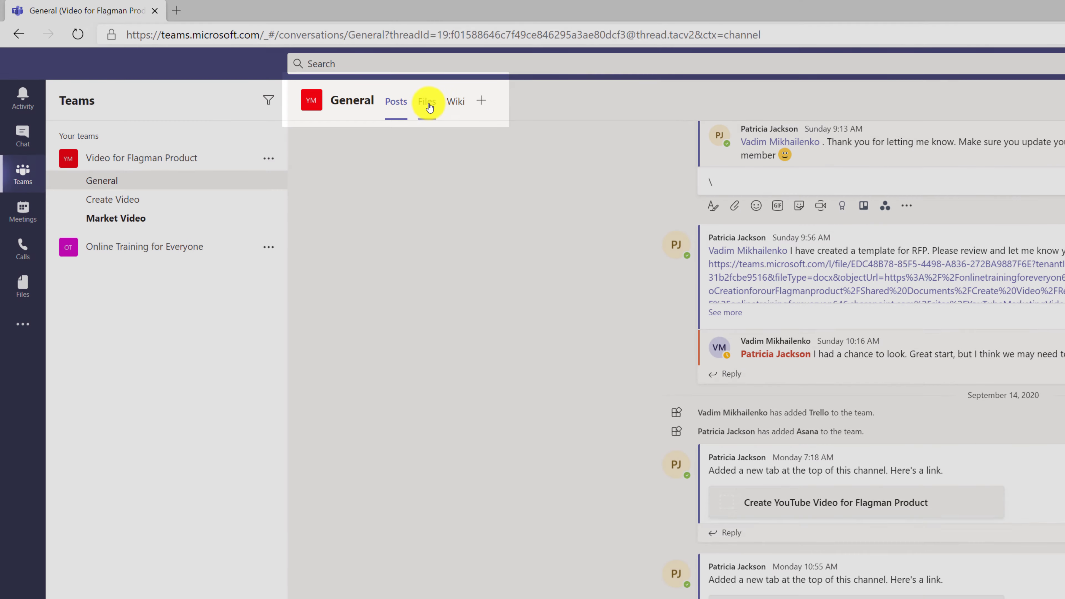
{"action": "left_click", "coordinate": [429, 105]}
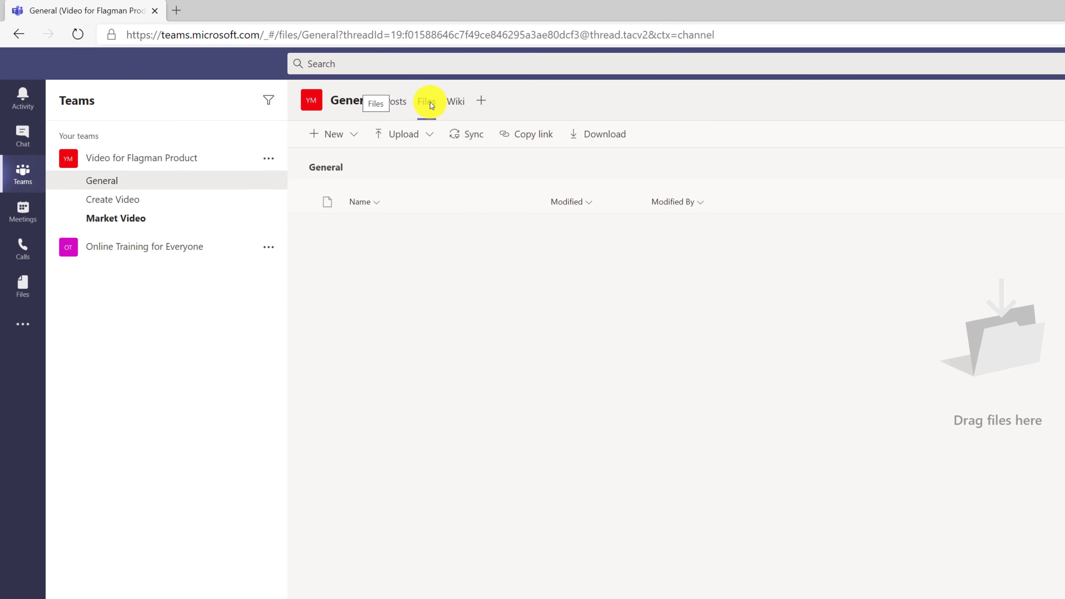
{"action": "left_click", "coordinate": [357, 137]}
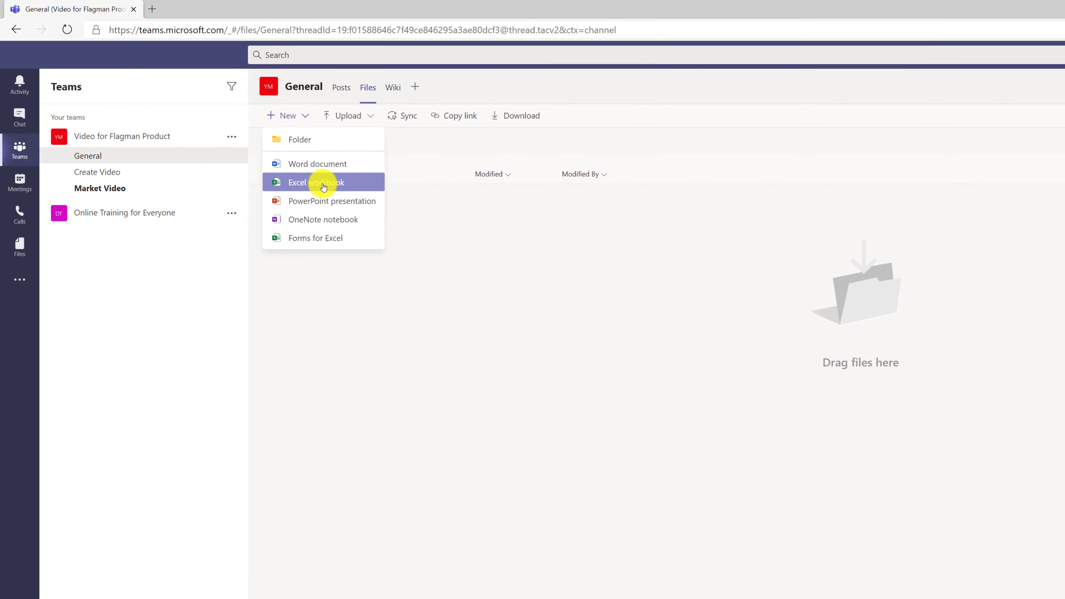
Create an Excel workbook named 'Project Risk Register' and open it.
{"action": "left_click", "coordinate": [278, 159]}
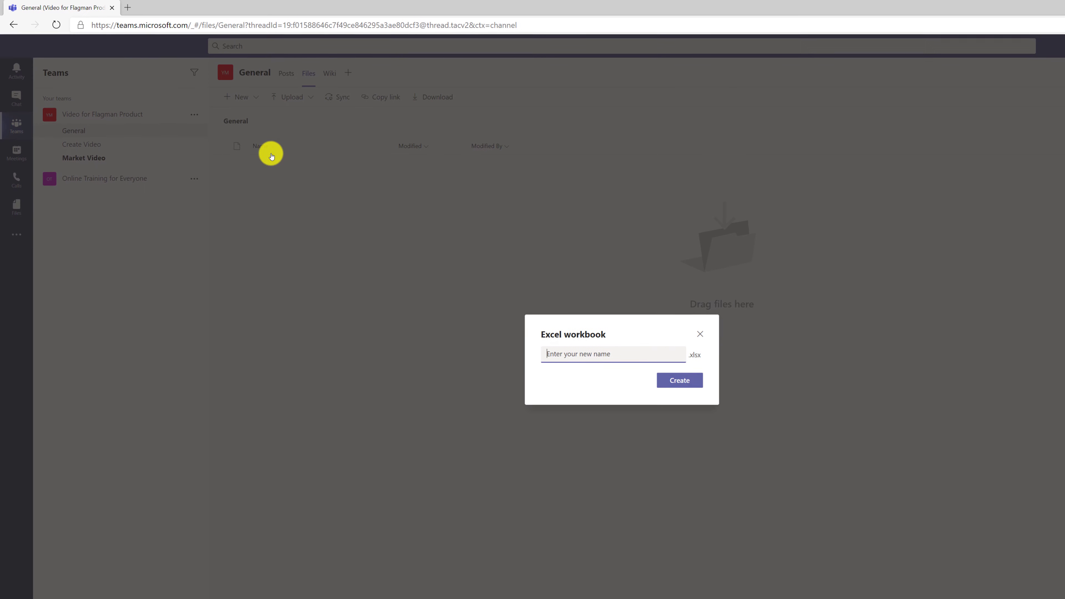
{"action": "type", "text": "Project Risk Register"}
{"action": "left_click", "coordinate": [679, 380]}
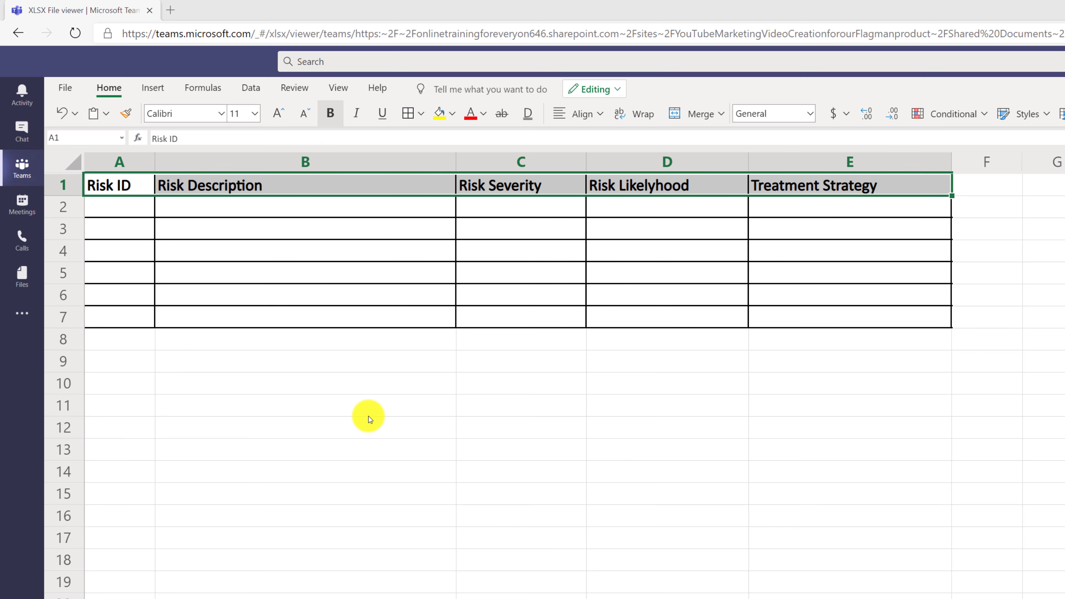
Give row 1 of the Risk Register a light gold fill, then insert a new blank sheet.
{"action": "left_click", "coordinate": [452, 114]}
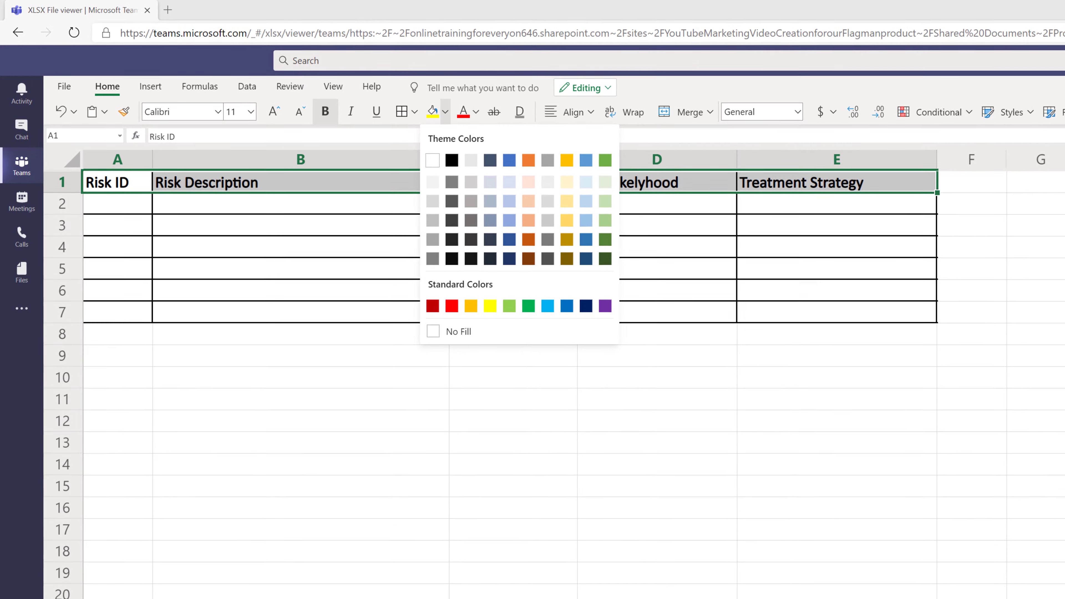
{"action": "left_click", "coordinate": [576, 184]}
{"action": "left_click", "coordinate": [305, 384]}
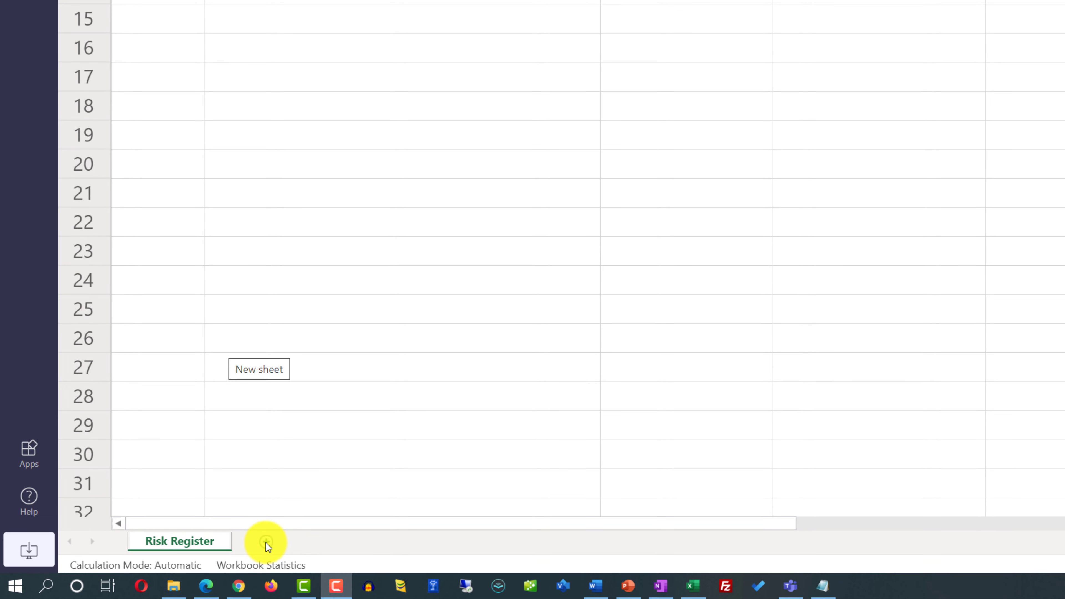
{"action": "left_click", "coordinate": [265, 543]}
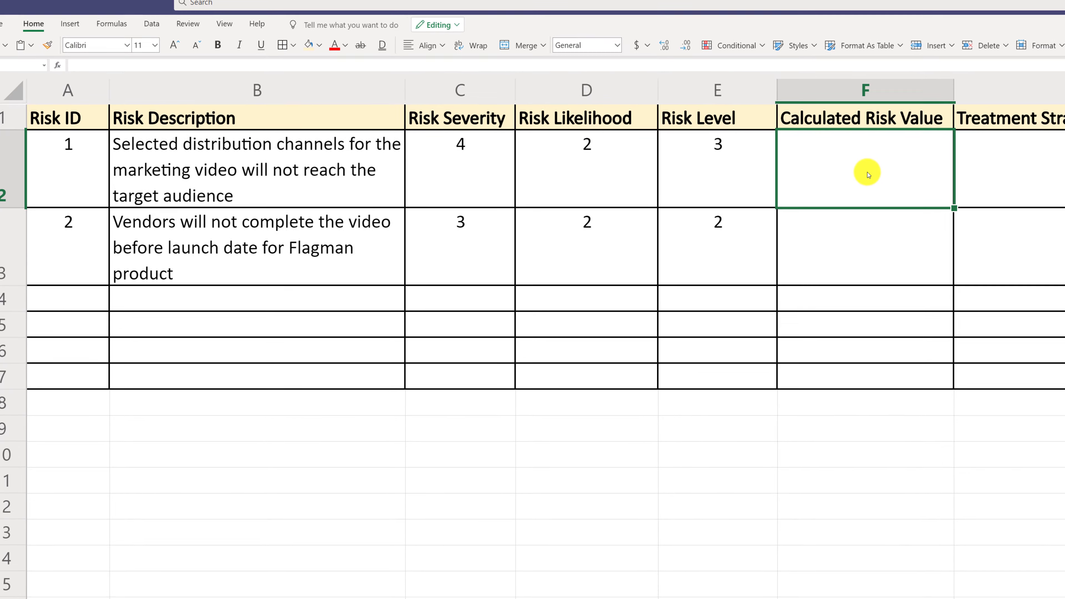
Enter =C2*D2*E2 in F2 to get 24, then copy the formula to F3.
{"action": "type", "text": "= C2*D2*E2"}
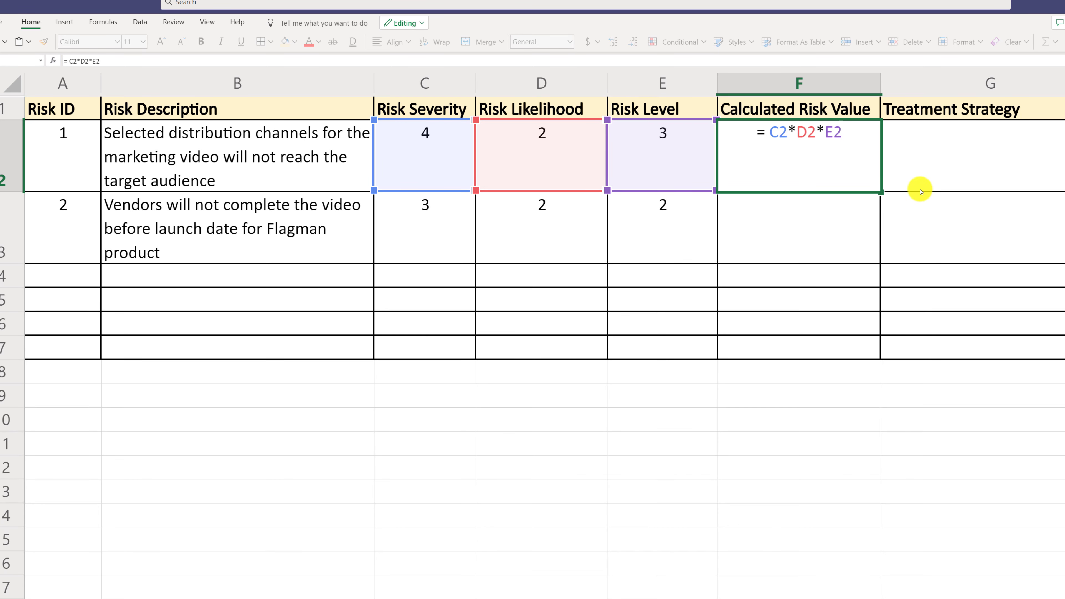
{"action": "key", "text": "Return"}
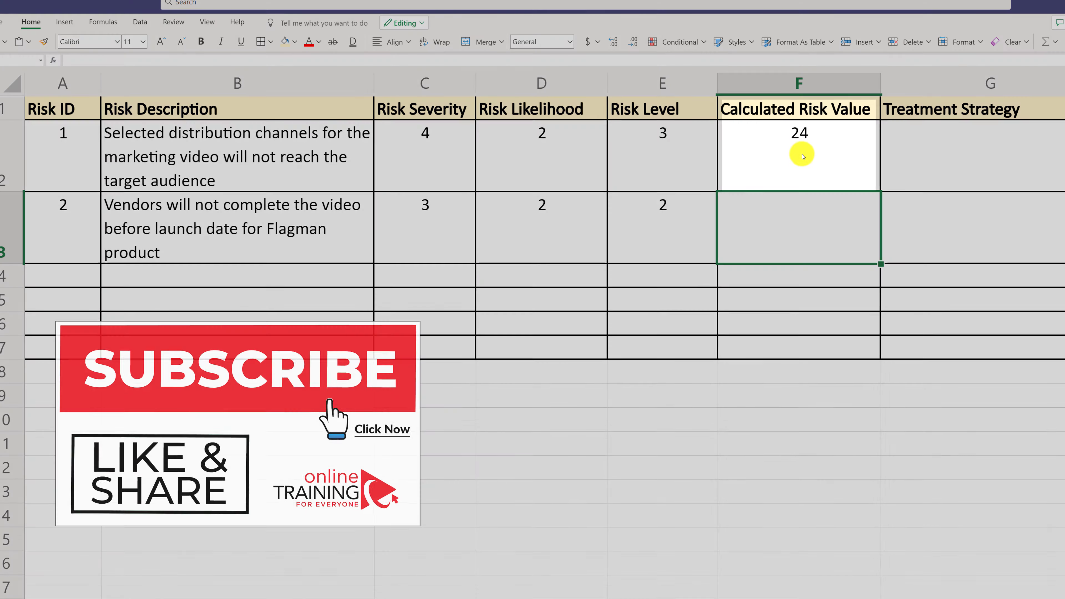
{"action": "left_click", "coordinate": [803, 157]}
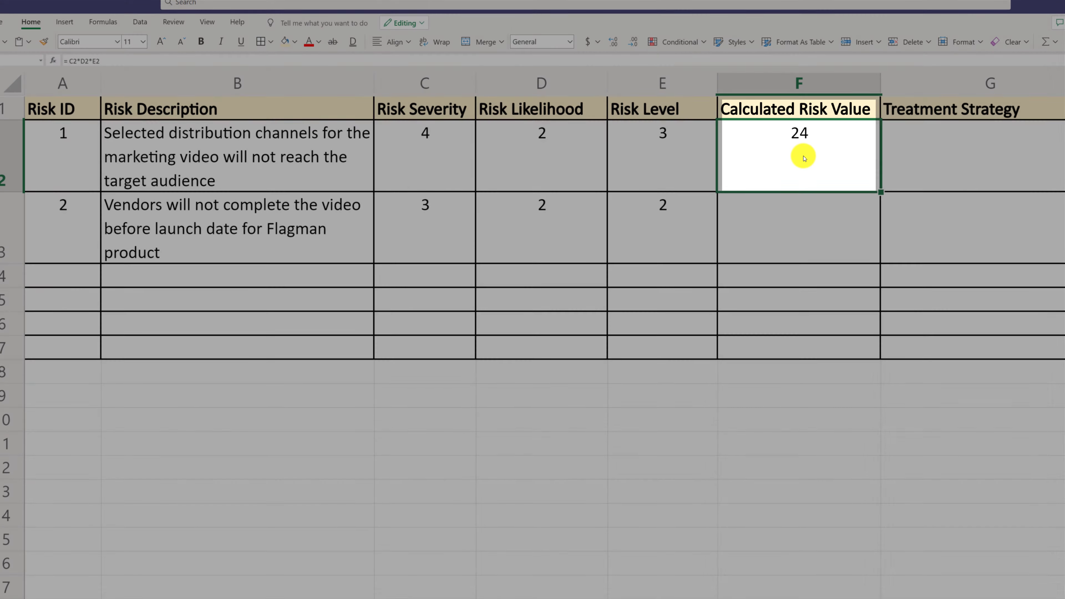
{"action": "right_click", "coordinate": [805, 157]}
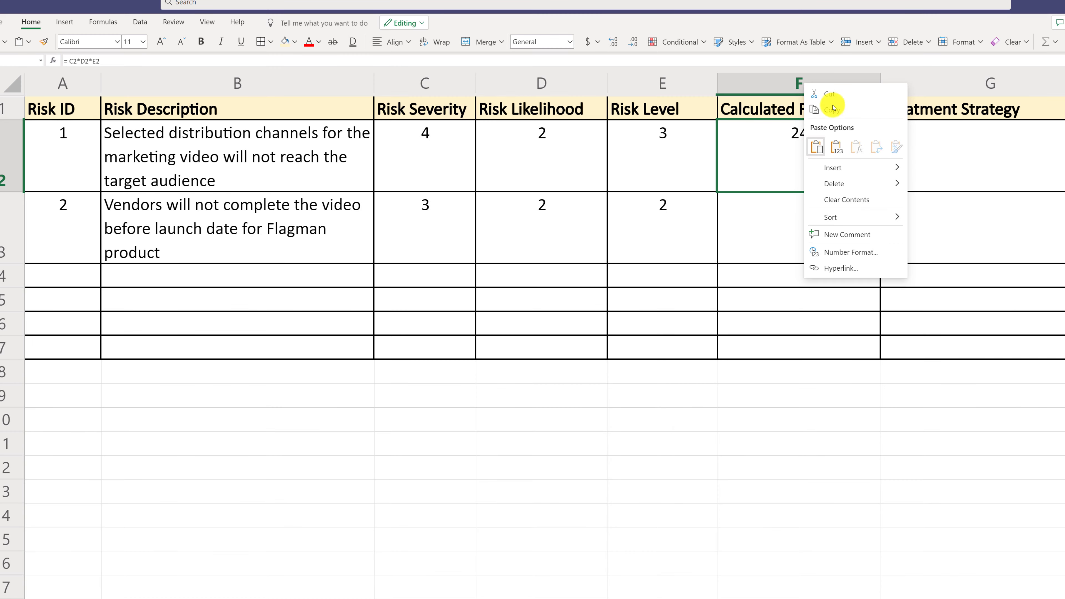
{"action": "left_click", "coordinate": [836, 111]}
{"action": "left_click", "coordinate": [790, 227]}
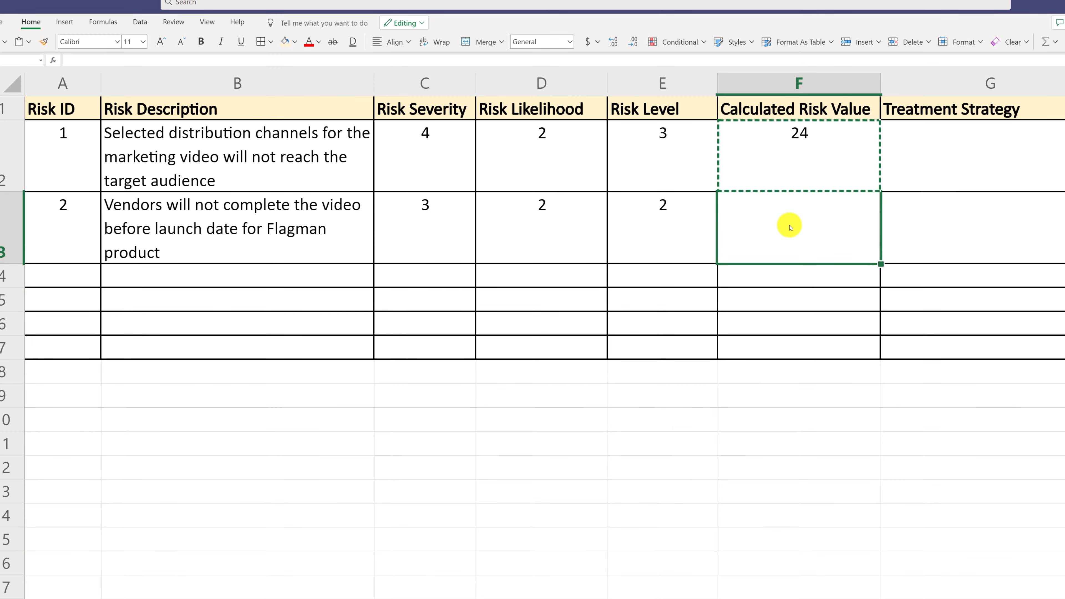
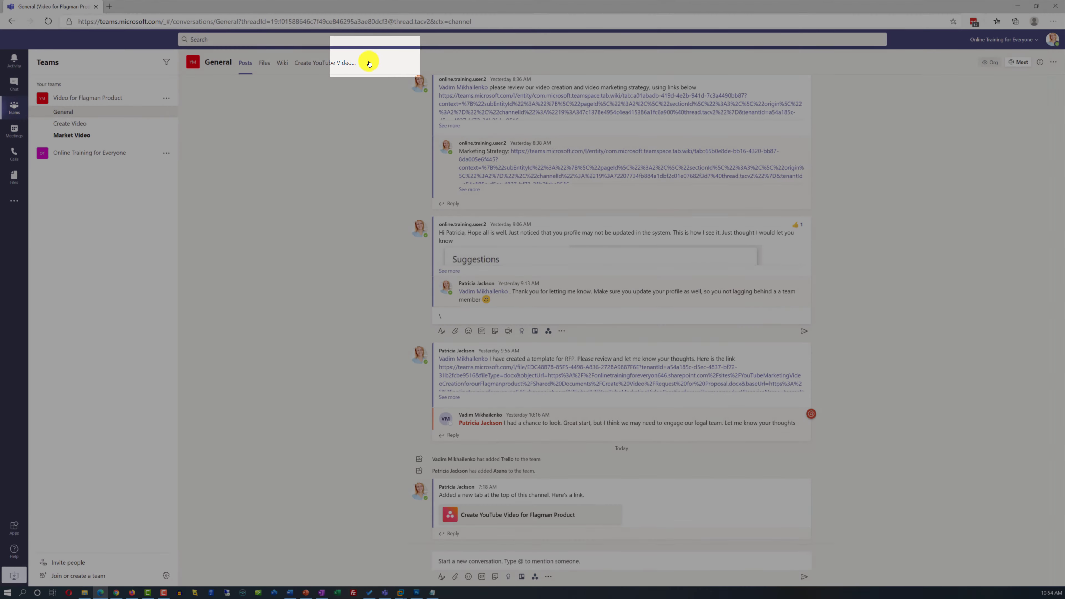
Open the Add a tab dialog from the + beside the General channel's tabs.
{"action": "left_click", "coordinate": [367, 62]}
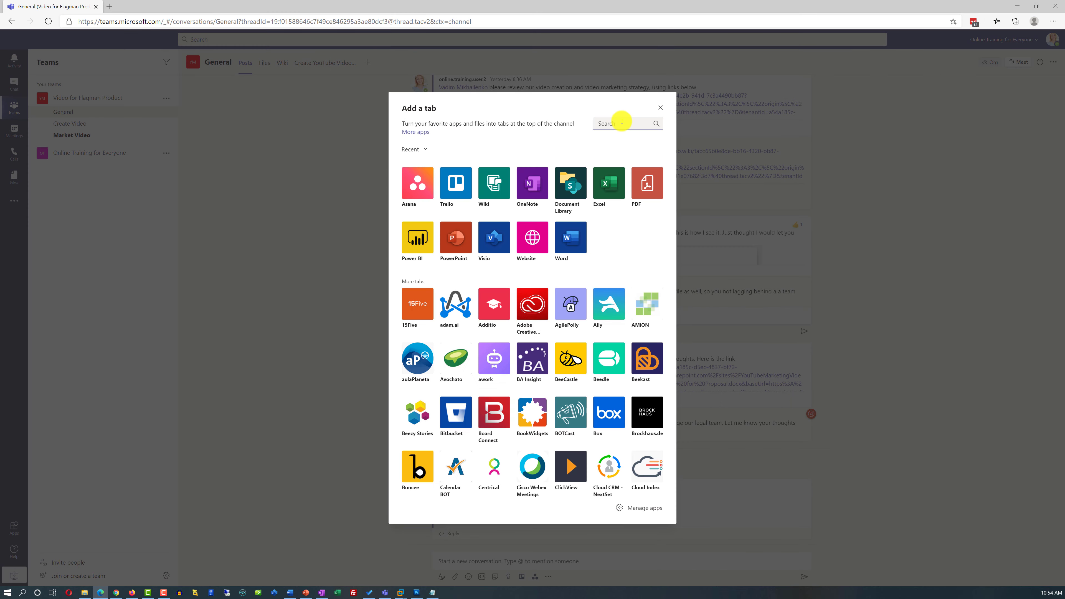
Add a OneNote tab linked to the Video for Flagman Product Notebook.
{"action": "type", "text": "one"}
{"action": "left_click", "coordinate": [419, 181]}
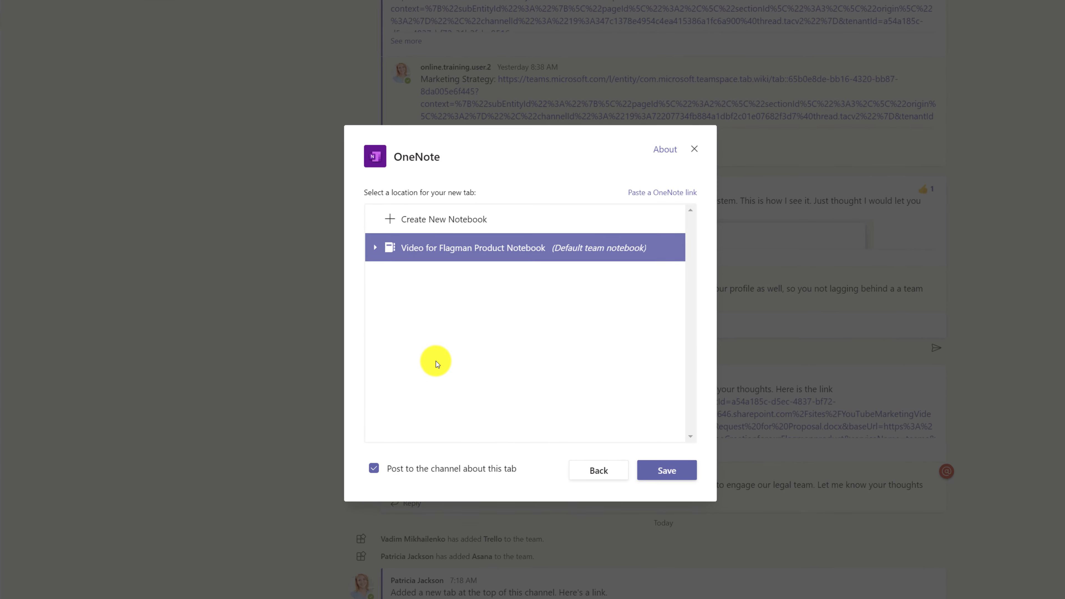
{"action": "left_click", "coordinate": [463, 256]}
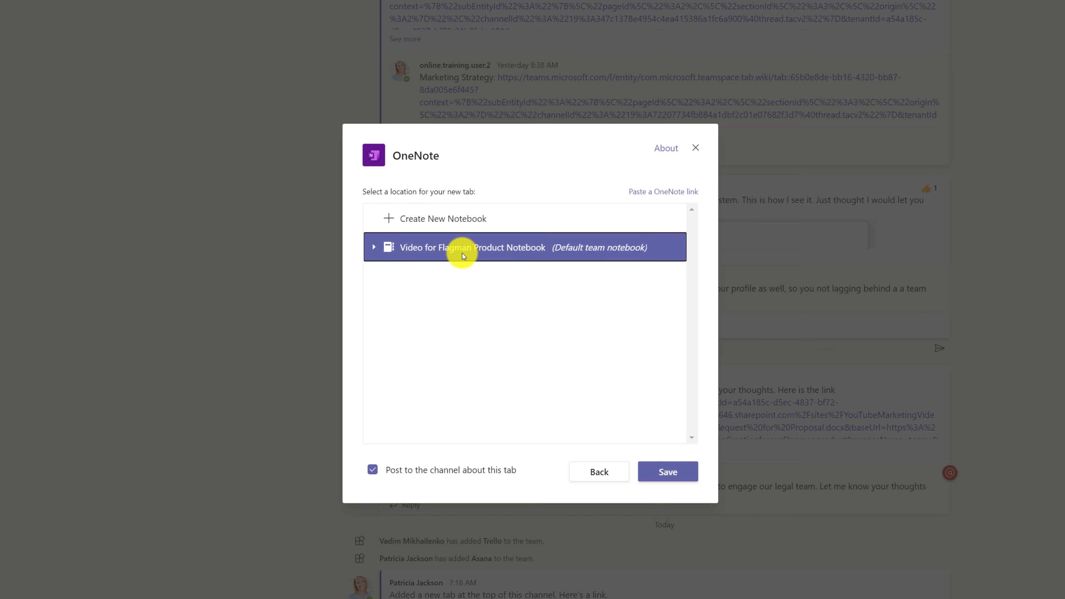
{"action": "left_click", "coordinate": [671, 473]}
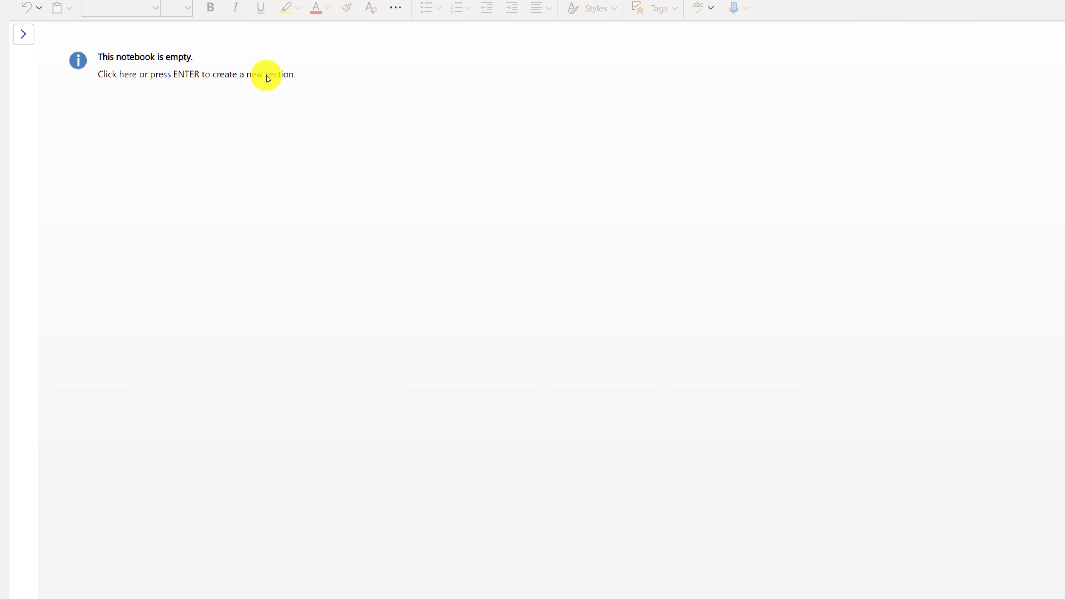
Add a new section named 'Template for Meeting Minutes' to the empty notebook.
{"action": "left_click", "coordinate": [268, 78]}
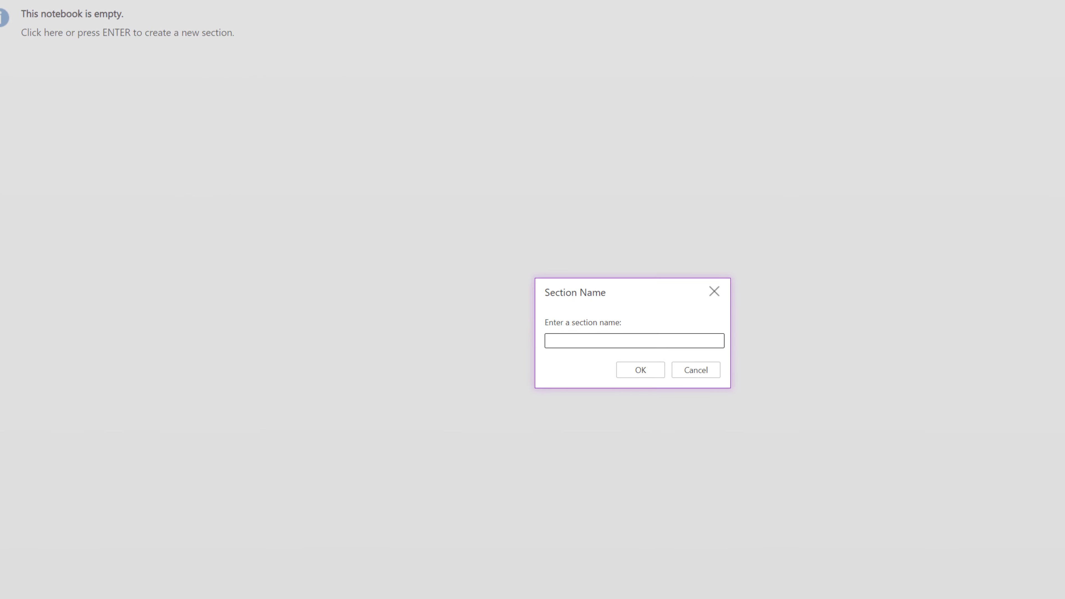
{"action": "type", "text": "Template for Meeting Minutes"}
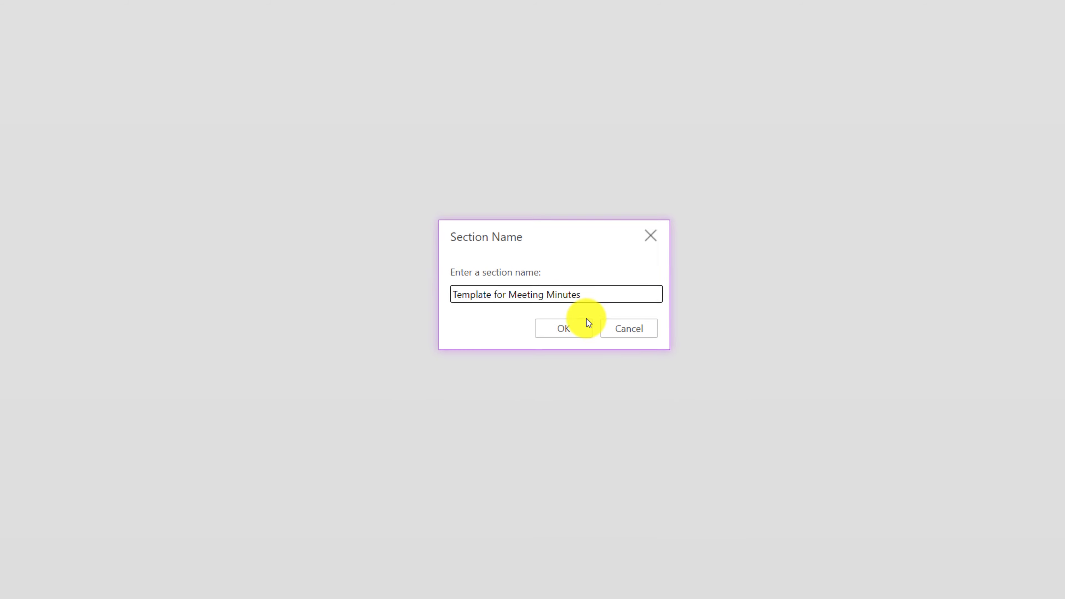
{"action": "left_click", "coordinate": [536, 314]}
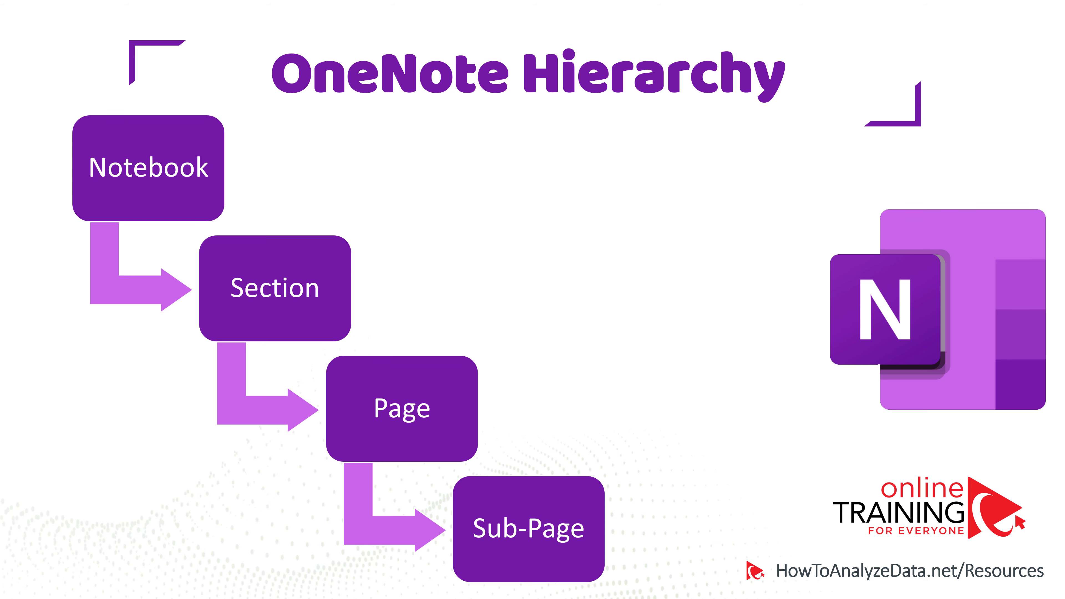
Advance past the OneNote Hierarchy slide to the notebook's Template for Meetings page.
{"action": "key", "text": "Right"}
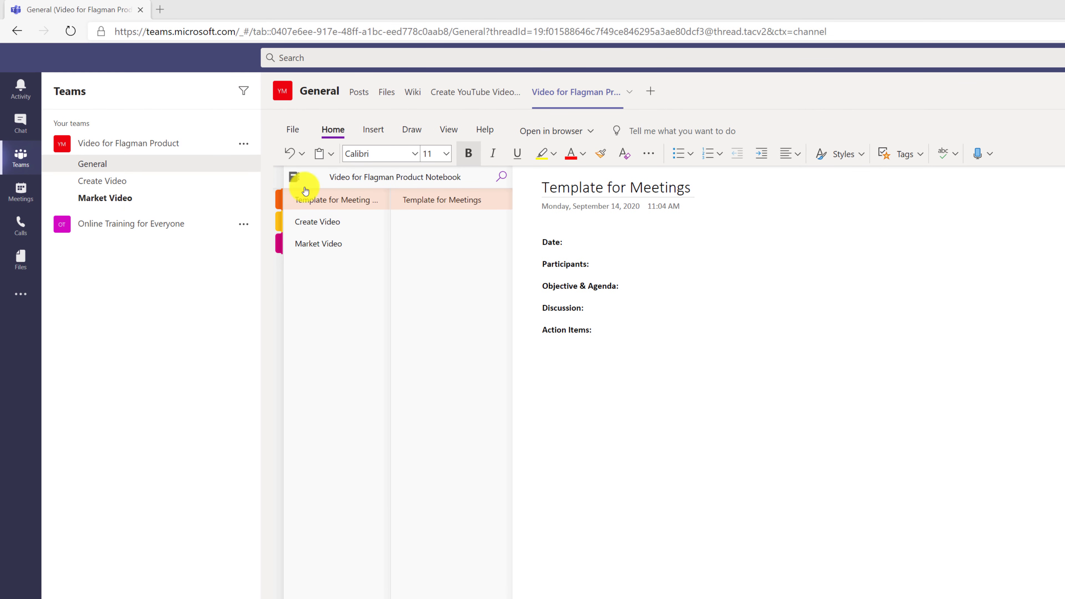
Copy the template headings to below the vendor names on the September 29 - Identify vendors page.
{"action": "left_click", "coordinate": [446, 202]}
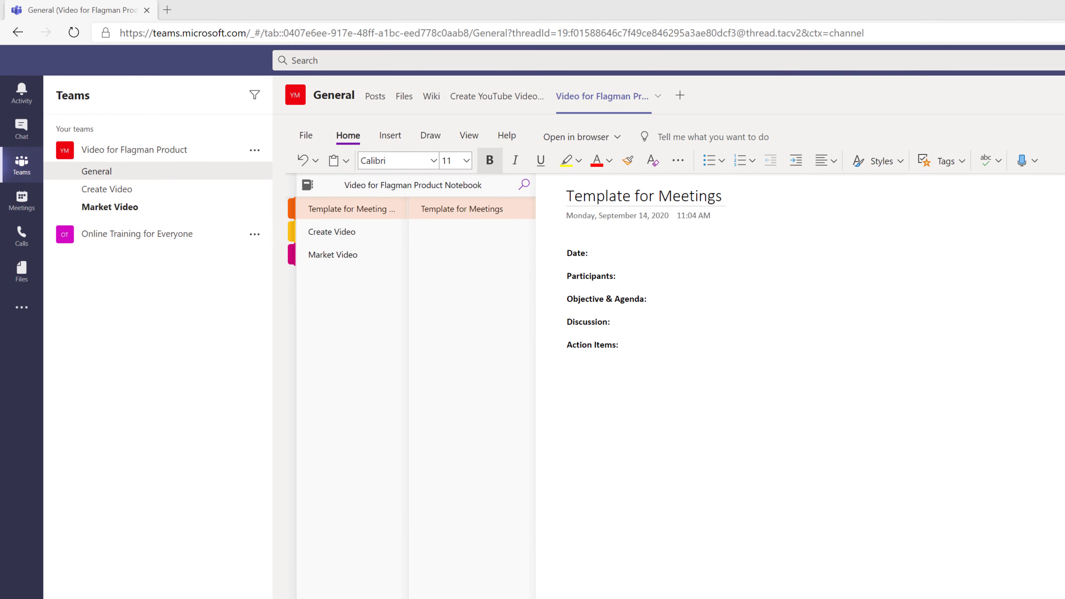
{"action": "key", "text": "ctrl+a"}
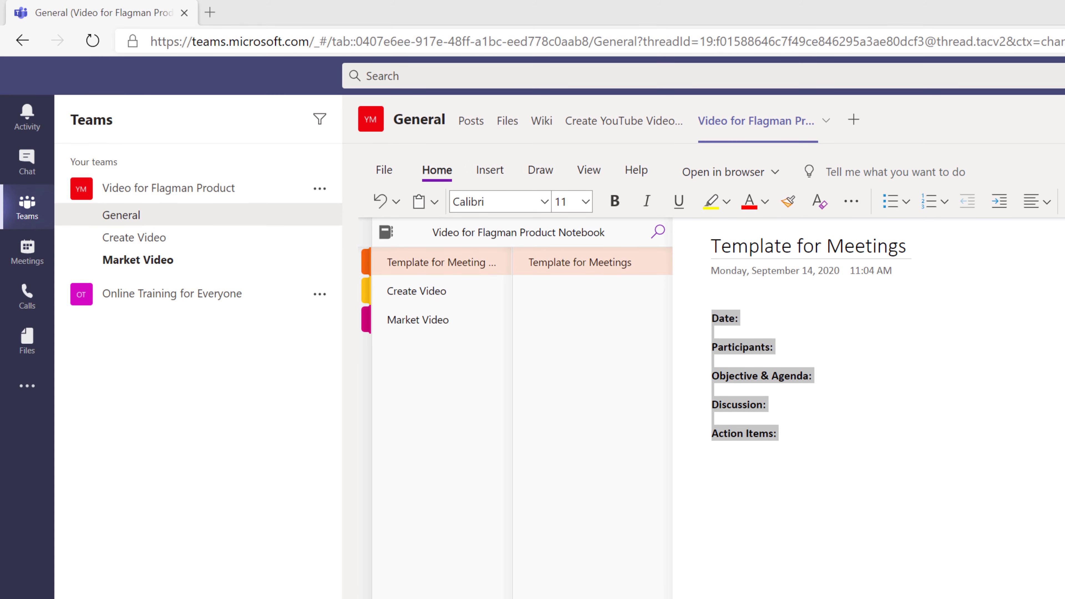
{"action": "left_click", "coordinate": [430, 294]}
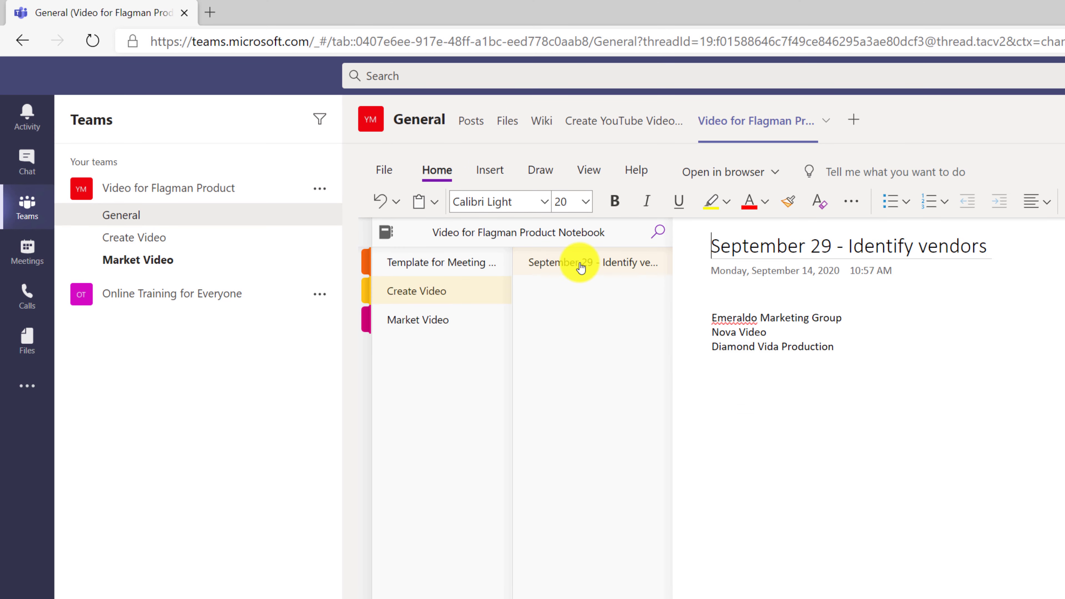
{"action": "left_click", "coordinate": [843, 341]}
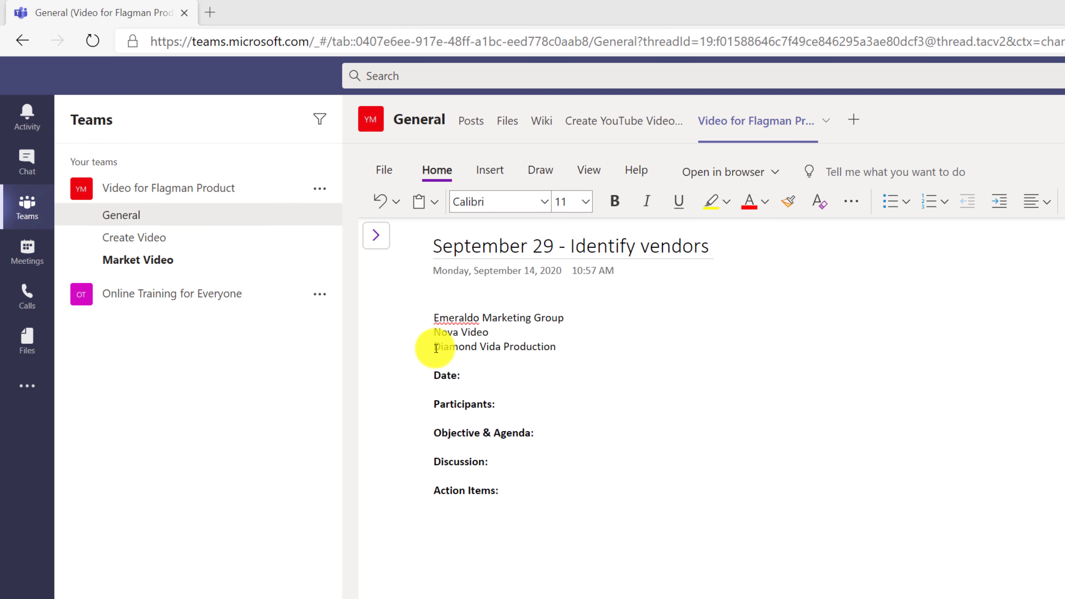
Move the three vendor names under Objective & Agenda as bullets, then reopen the Video for Flagman Product tab.
{"action": "left_click_drag", "start_coordinate": [434, 318], "coordinate": [558, 347]}
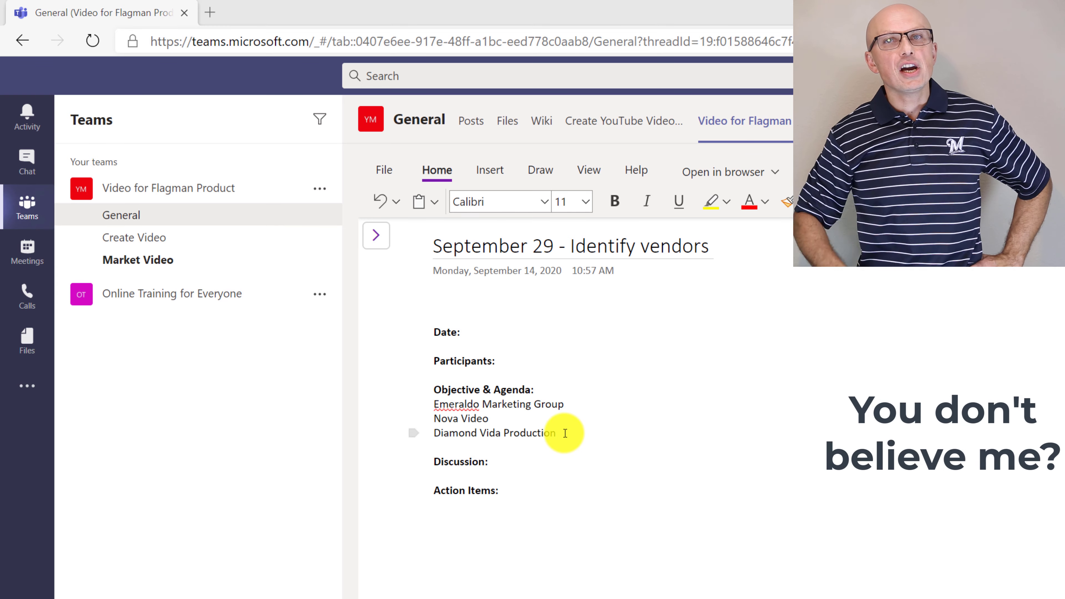
{"action": "left_click_drag", "start_coordinate": [565, 434], "coordinate": [435, 406]}
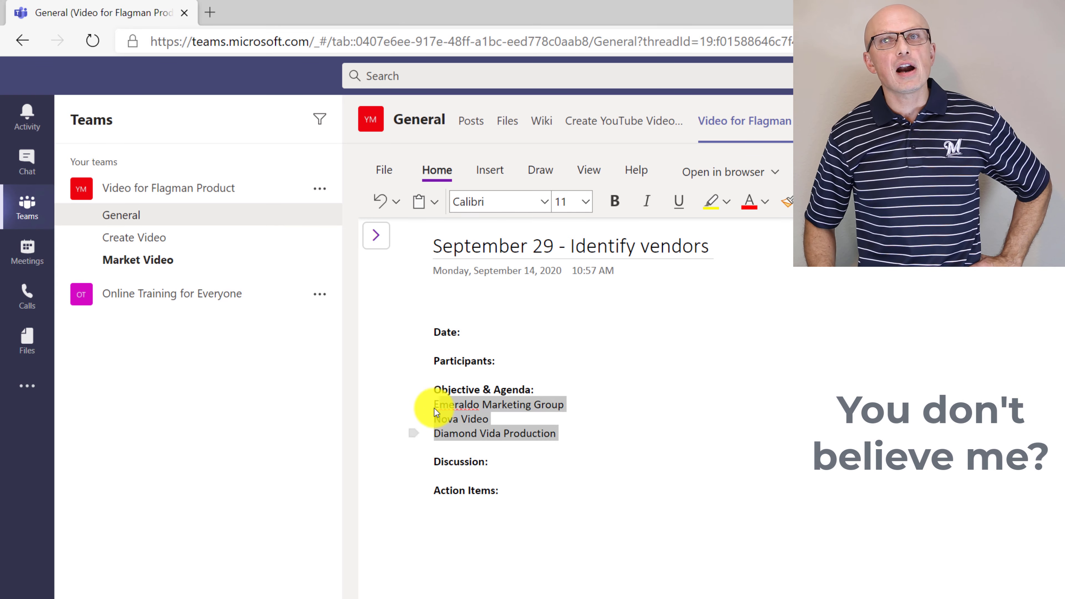
{"action": "key", "text": "ctrl+period"}
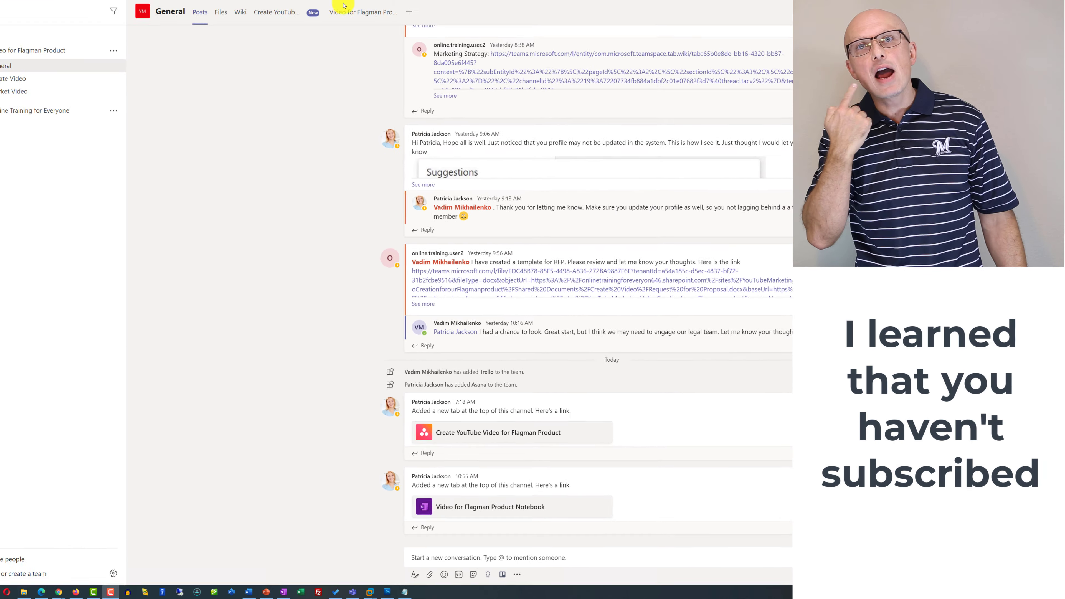
{"action": "left_click", "coordinate": [392, 63]}
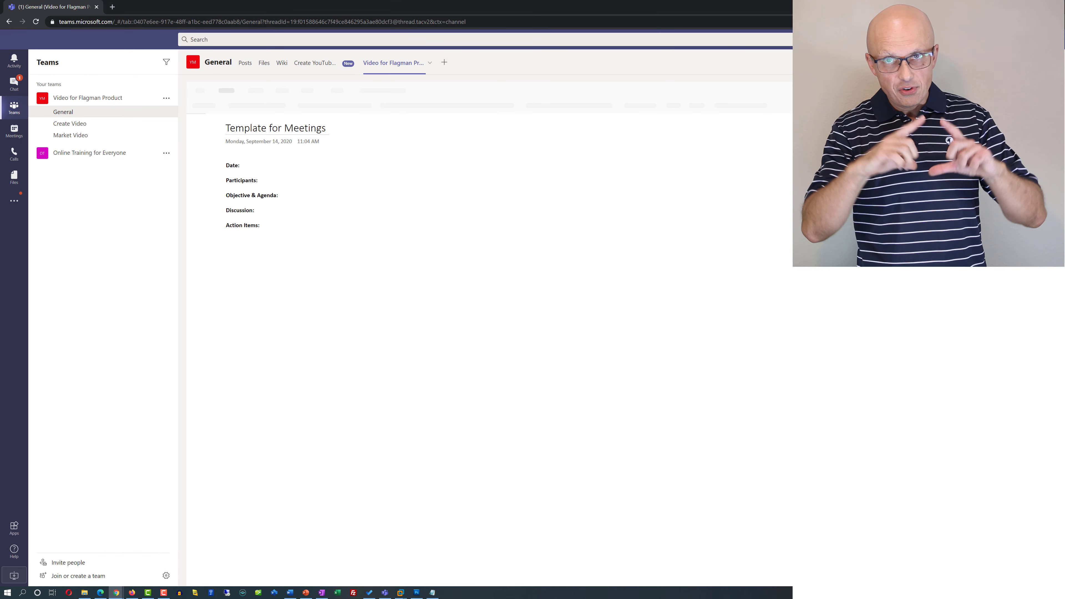